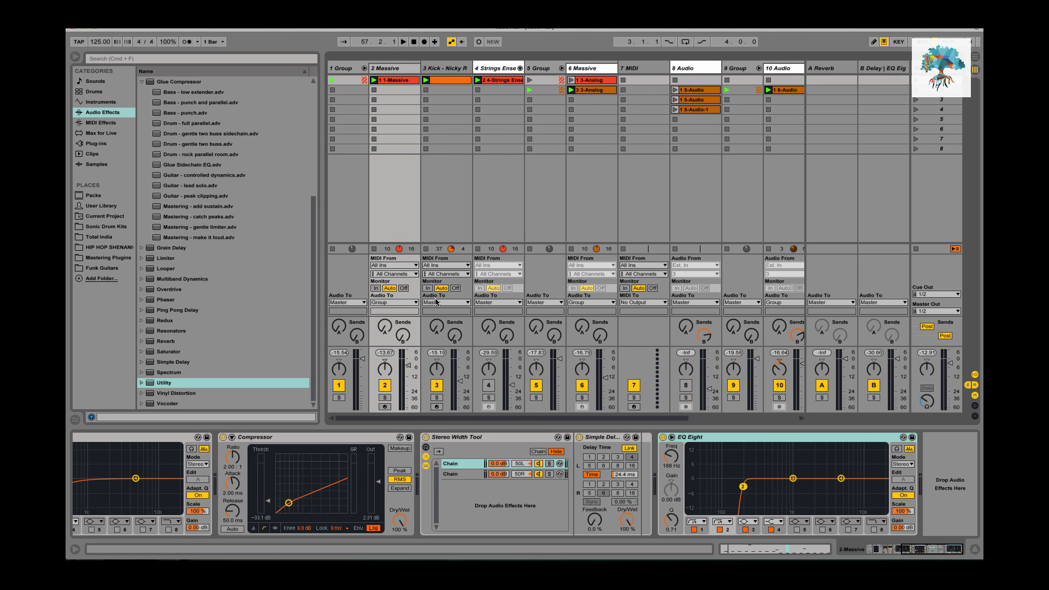
# Step: Solo the 1 Group track and play the session to hear it in isolation
pyautogui.press('XF86AudioRaiseVolume')
pyautogui.click(339, 398)
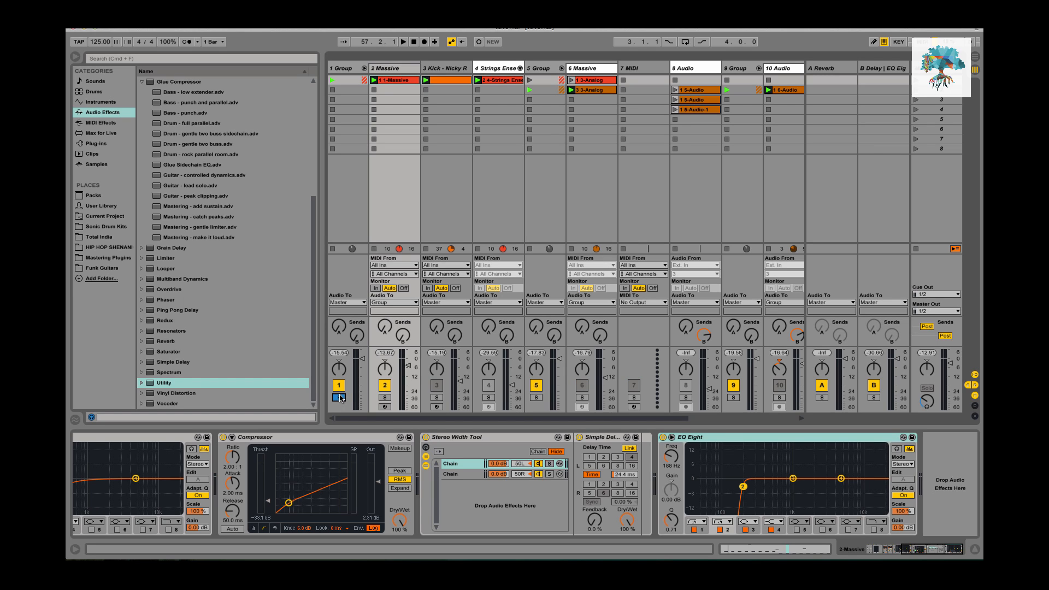
pyautogui.press('space')
pyautogui.hscroll(4, 470, 374)
pyautogui.hscroll(-4, 470, 374)
# Step: Unsolo the 1 Group track and play back the full mix
pyautogui.click(340, 399)
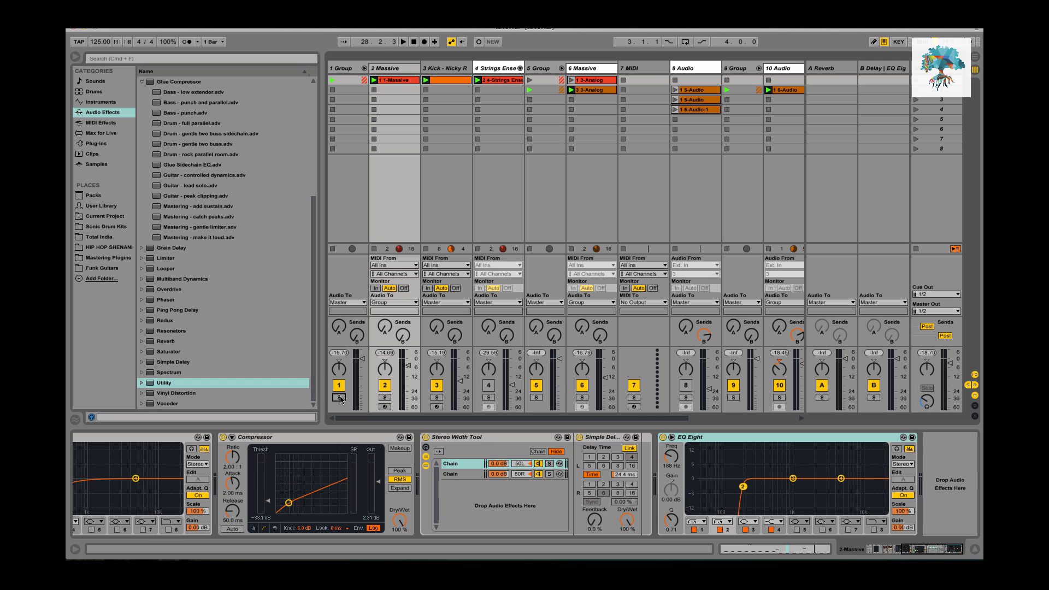
pyautogui.press('space')
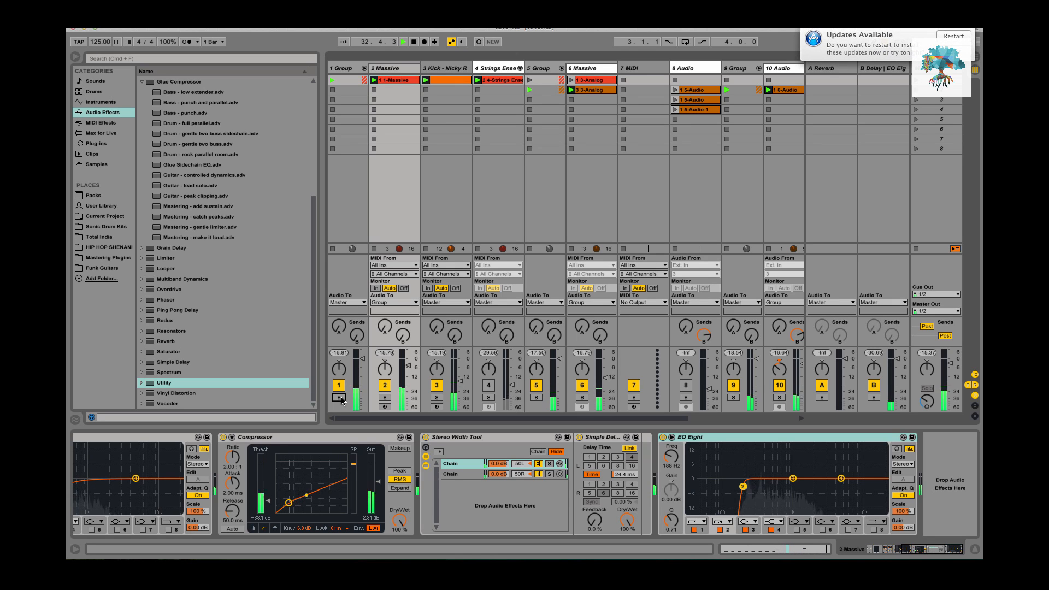
pyautogui.press('space')
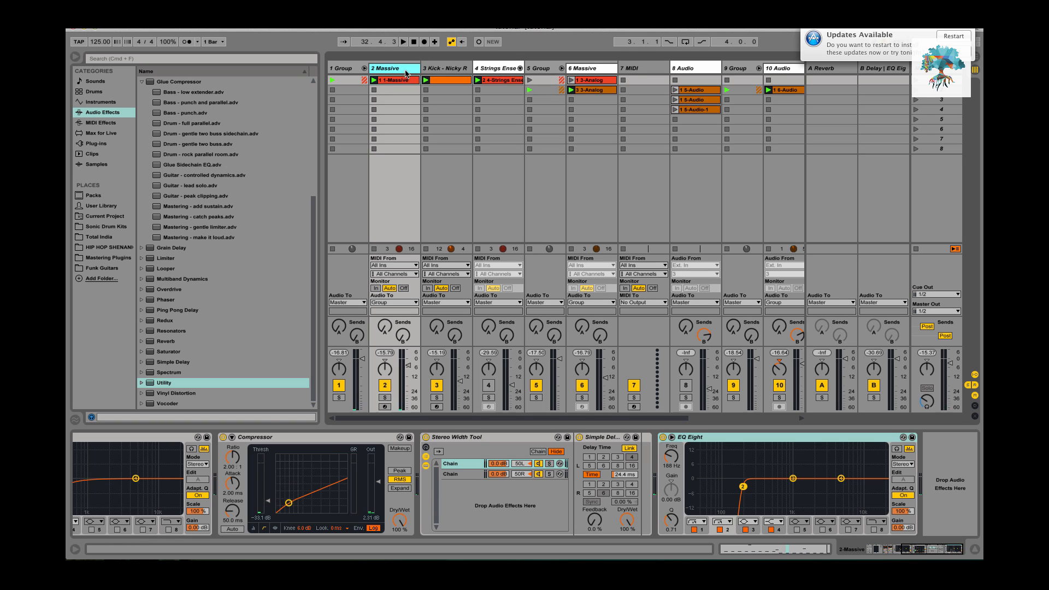
# Step: Review the device chain of the 2 Massive track and solo the 1 Group track
pyautogui.hscroll(-3, 260, 456)
pyautogui.hscroll(-5, 260, 455)
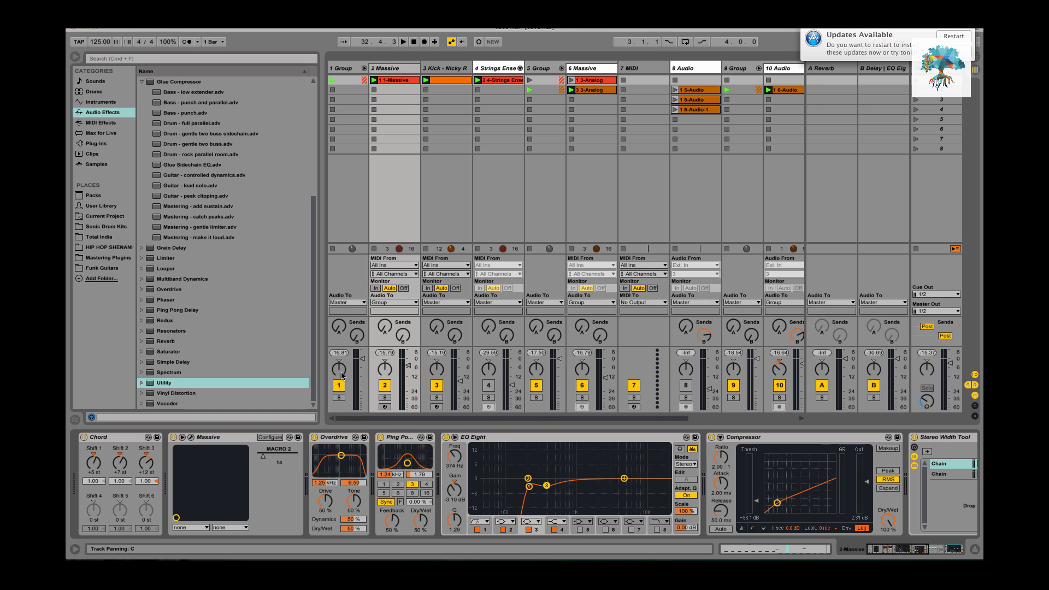
pyautogui.hscroll(4, 341, 381)
pyautogui.hscroll(-4, 405, 199)
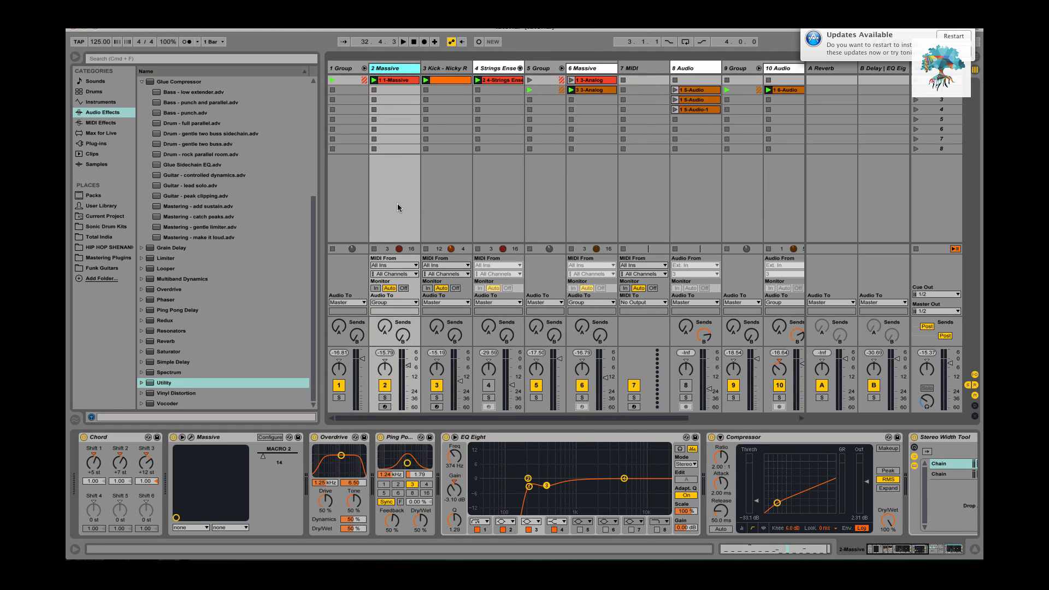
pyautogui.click(339, 398)
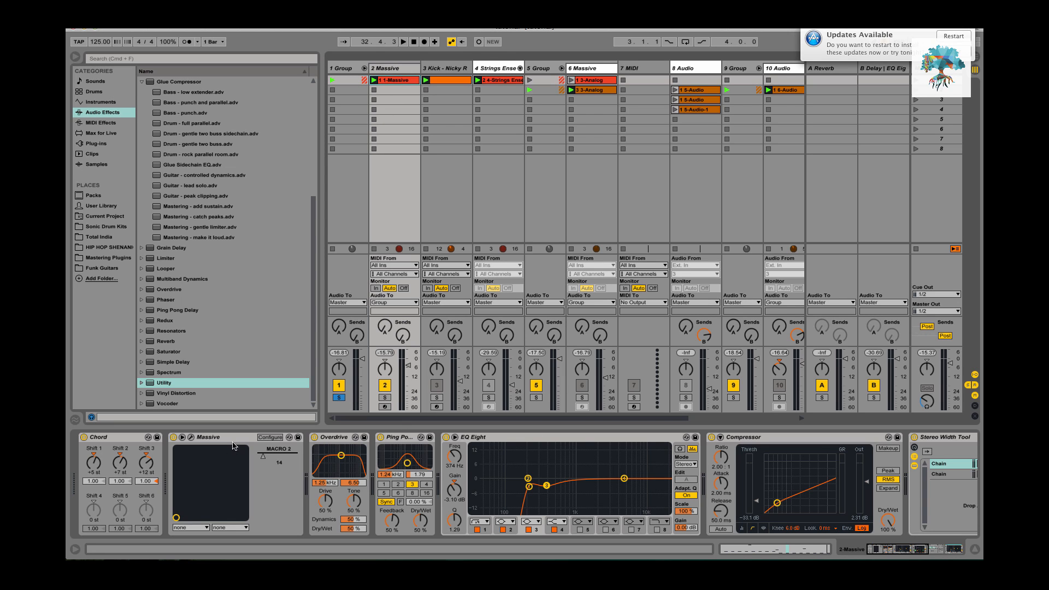
# Step: Group the audio effects from Overdrive through the last EQ Eight into a rack, and switch off the rack and Chord
pyautogui.hscroll(5, 340, 439)
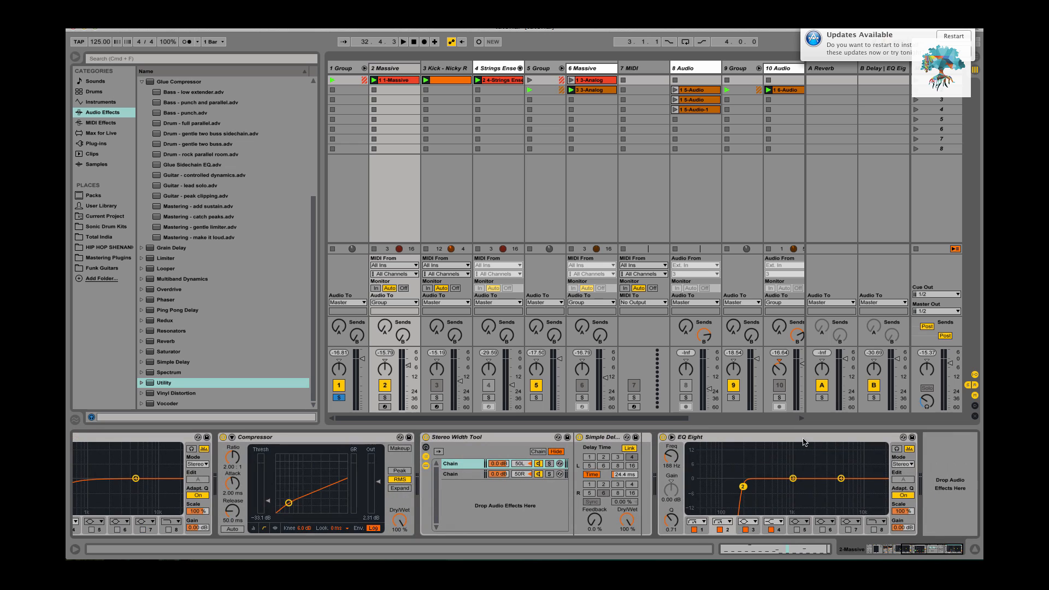
pyautogui.keyDown('shift'); pyautogui.click(800, 440); pyautogui.keyUp('shift')
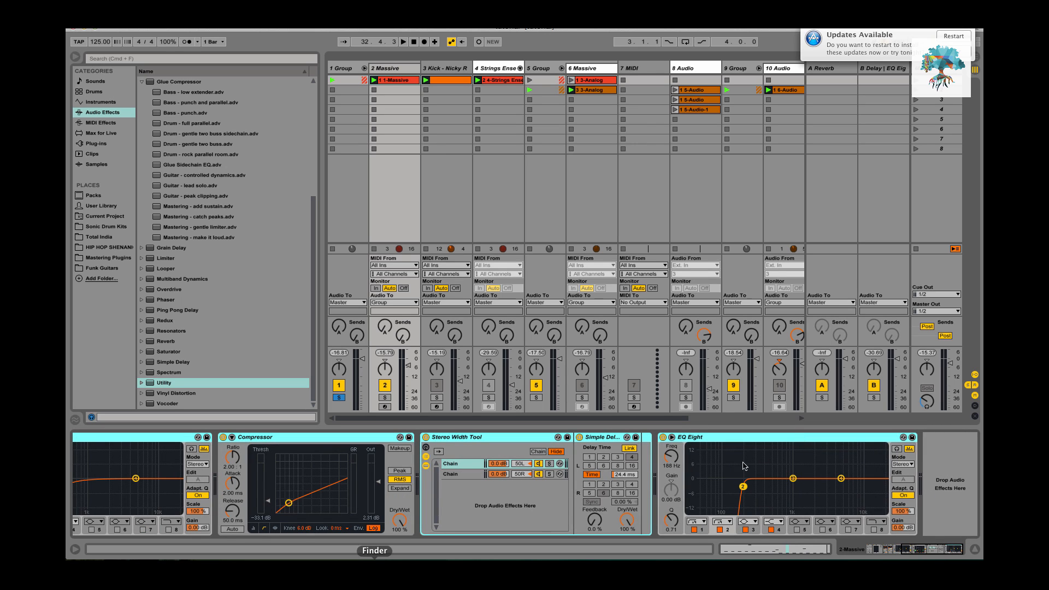
pyautogui.press('super+g')
pyautogui.hscroll(-5, 151, 465)
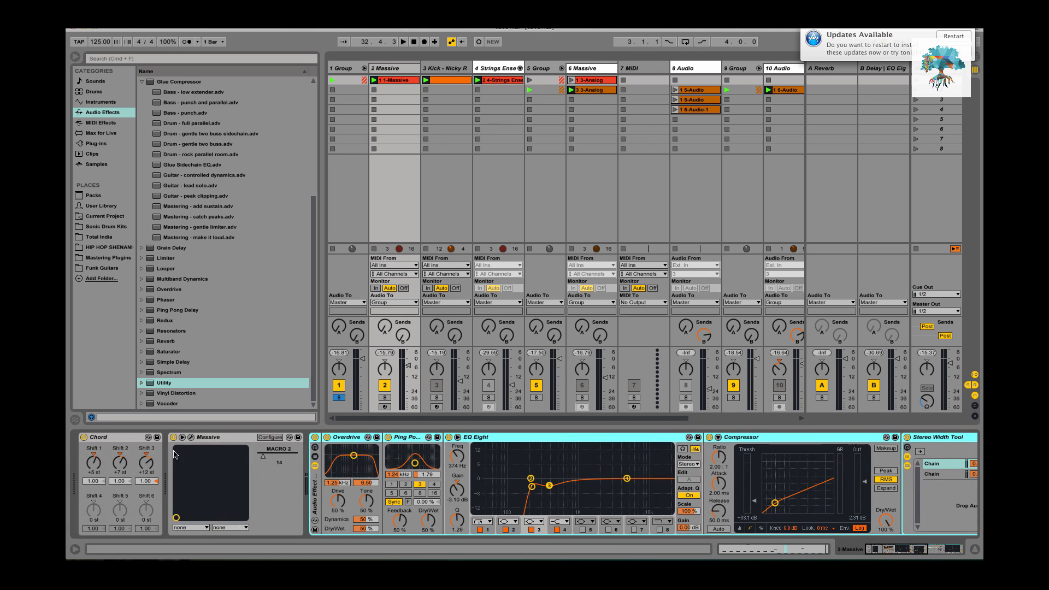
pyautogui.click(84, 438)
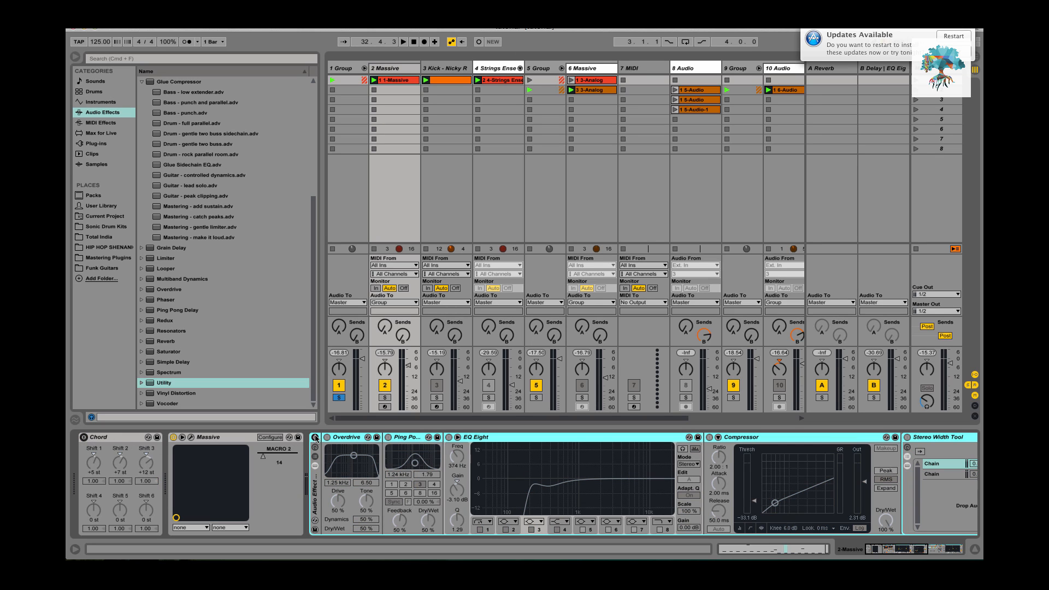
# Step: Play the dry soloed sound and examine the MIDI notes of the 1-Massive clip on track 2
pyautogui.press('space')
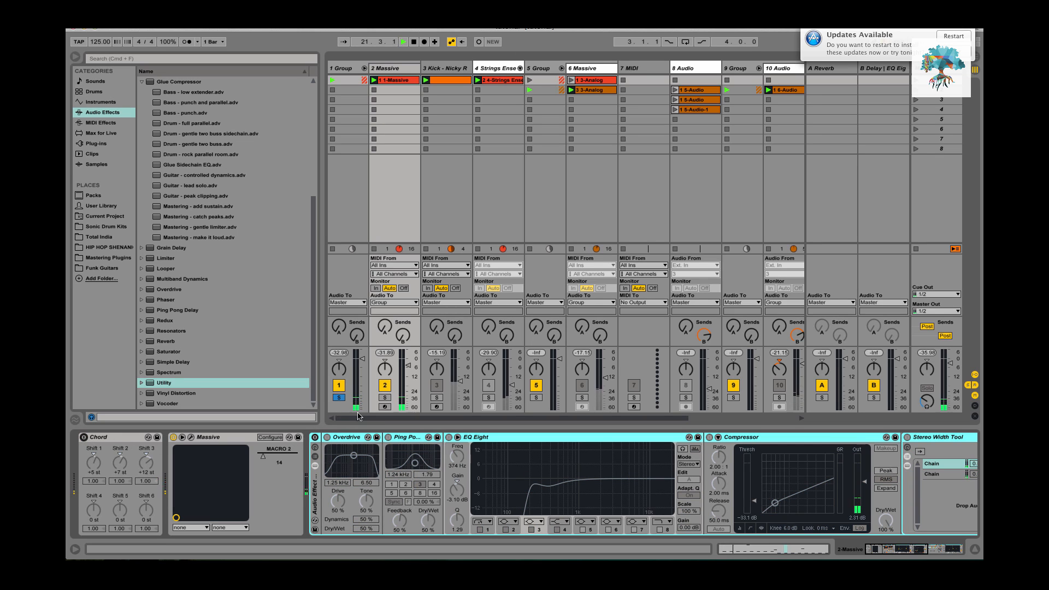
pyautogui.click(398, 68)
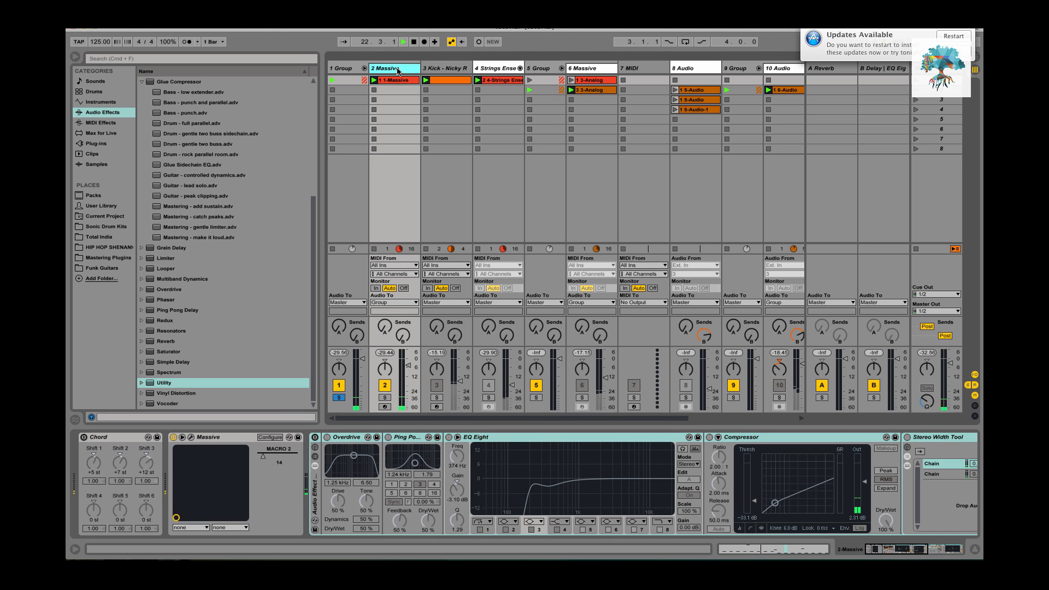
pyautogui.hotkey('shift', 'Tab')
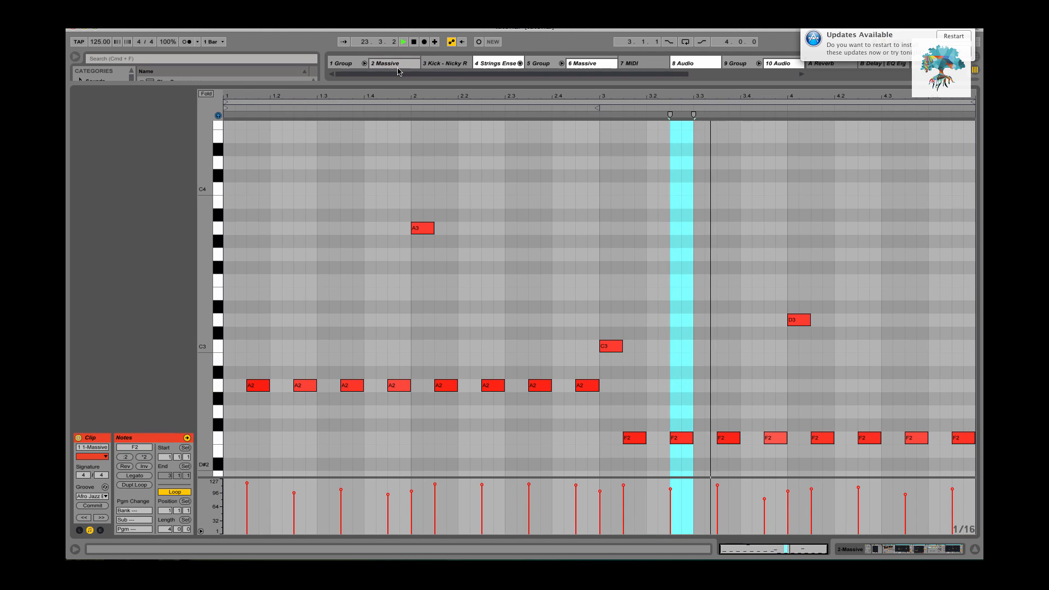
pyautogui.hotkey('shift', 'Tab')
pyautogui.click(399, 82)
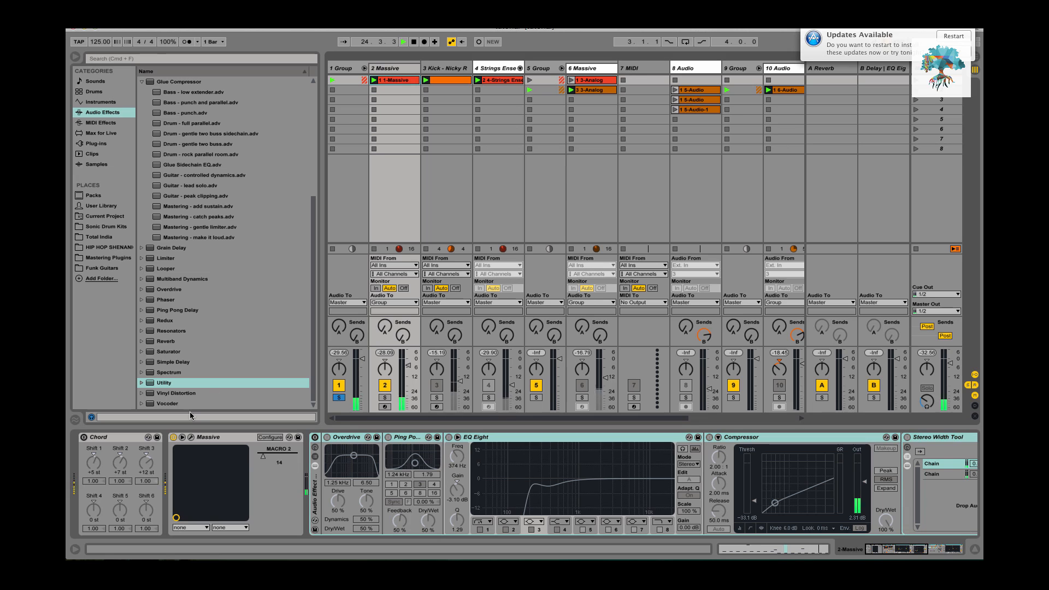
# Step: Open the Massive synth window and look through the wavetable list of OSC1
pyautogui.click(191, 438)
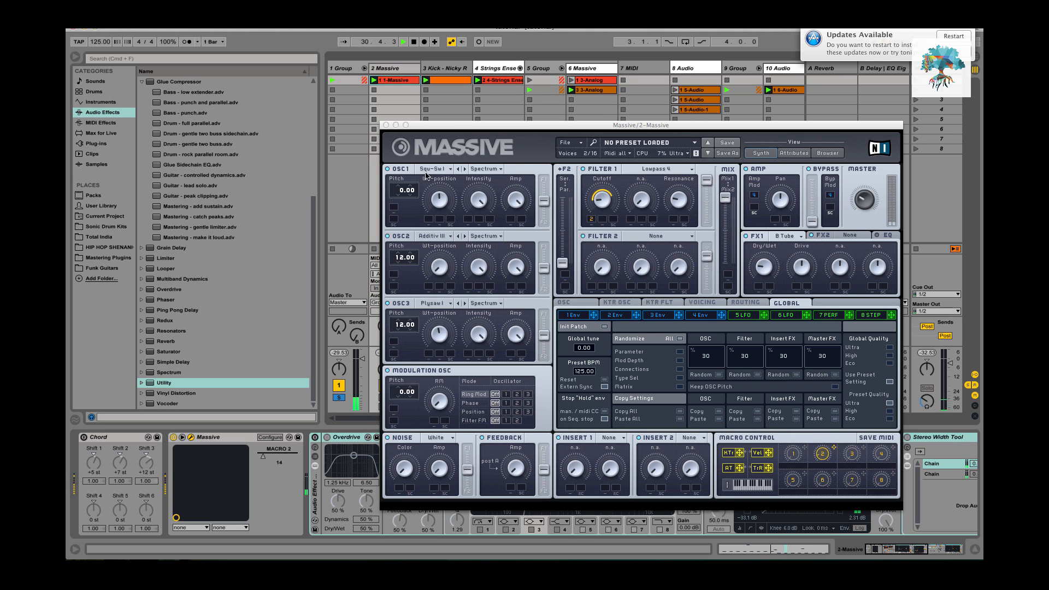
pyautogui.click(445, 173)
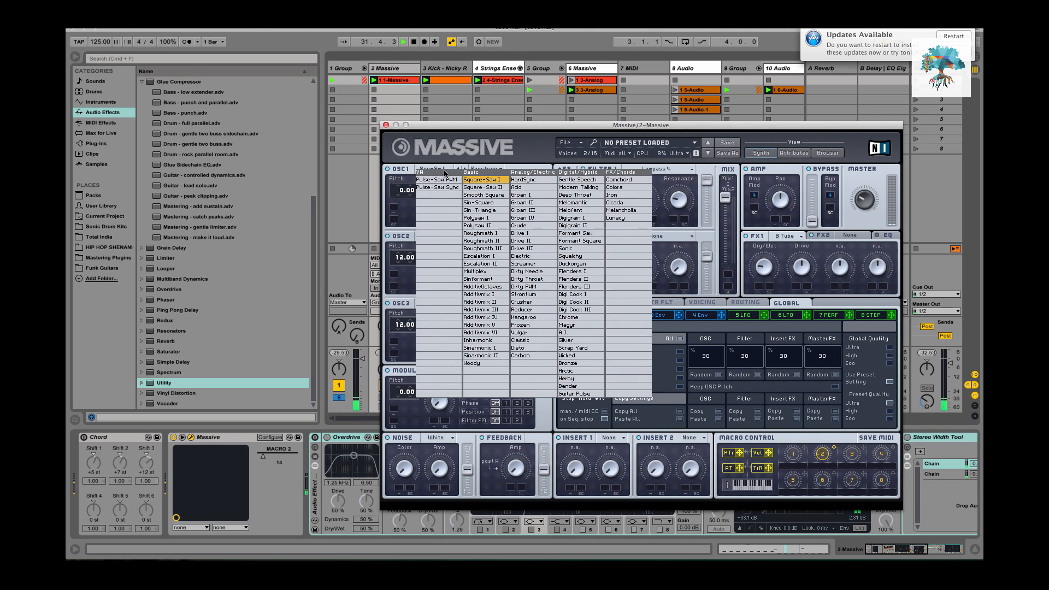
pyautogui.click(449, 159)
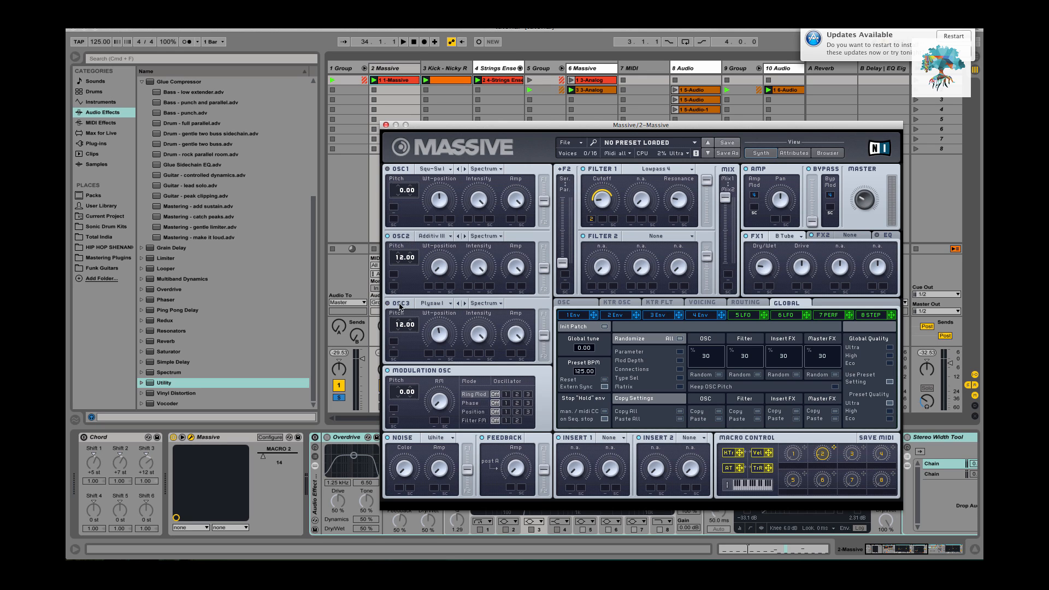
# Step: Audition the dry Massive sound with the Chord effect switched on, and switch Chord off again
pyautogui.press('space')
pyautogui.click(85, 440)
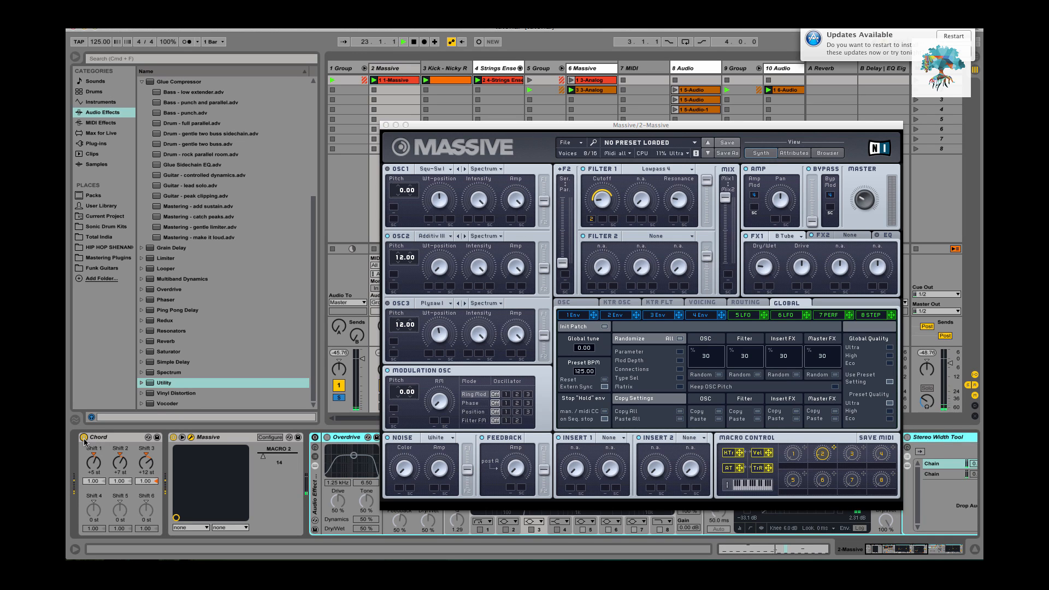
pyautogui.click(83, 438)
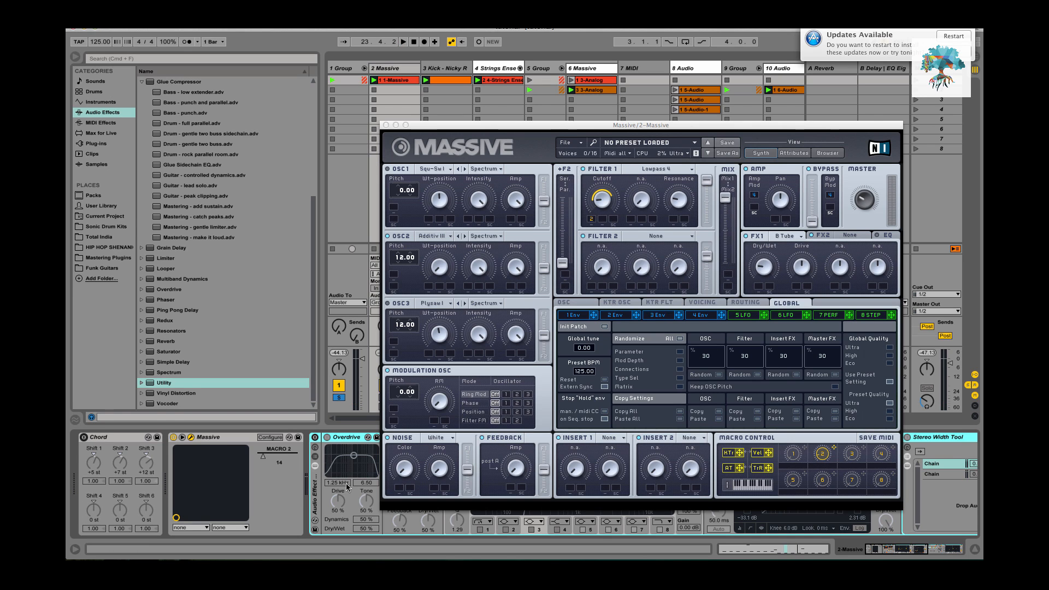
# Step: Raise Massive's MACRO 2 to 100 and play the soloed sound
pyautogui.moveTo(263, 458); pyautogui.dragTo(298, 458)
pyautogui.press('space')
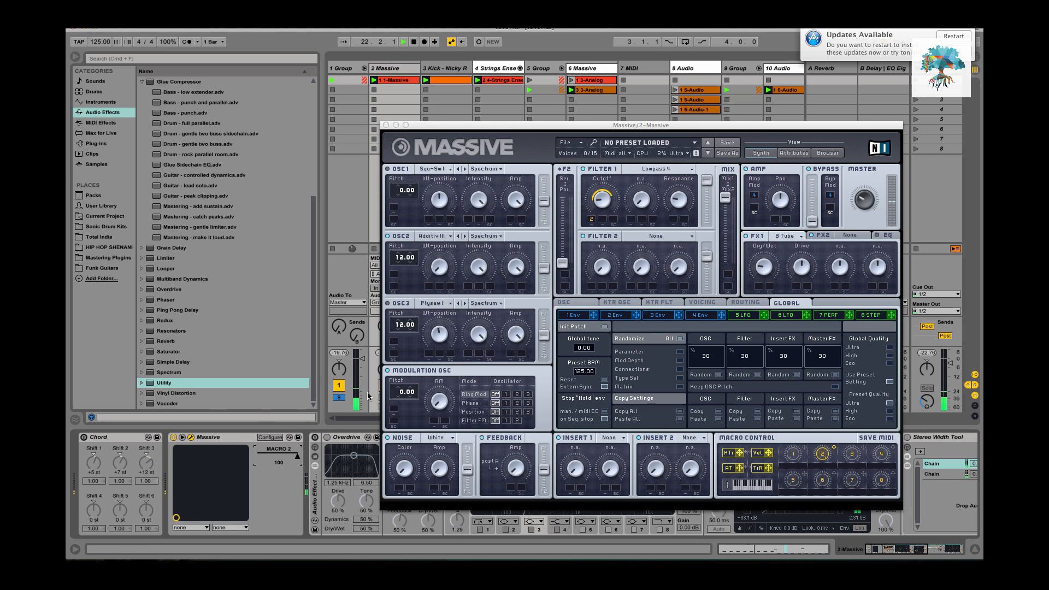
pyautogui.hscroll(2, 364, 368)
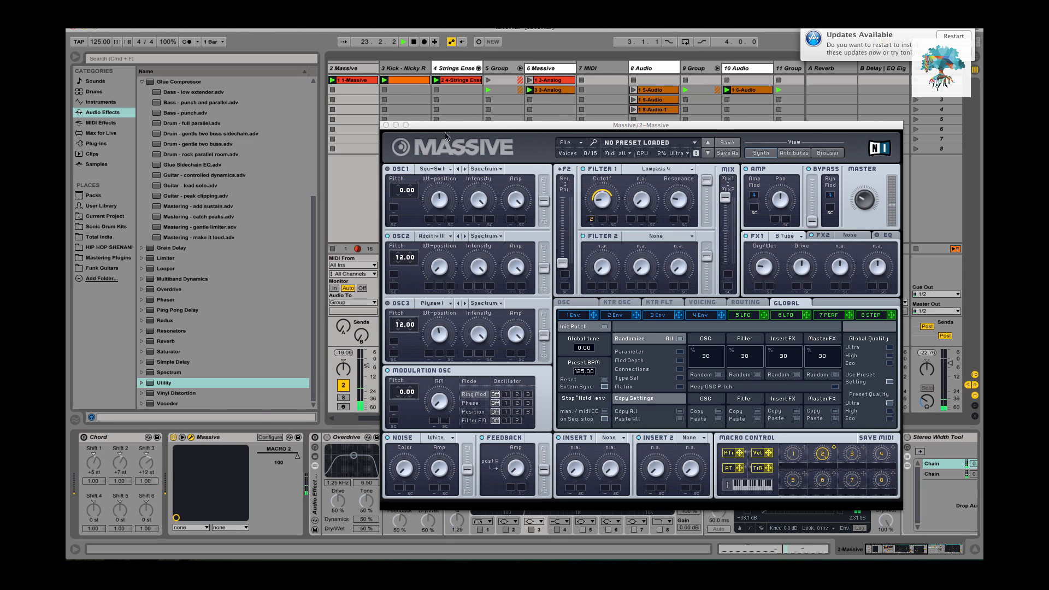
pyautogui.press('space')
# Step: Audition Massive's oscillators OSC1, OSC2 and OSC3 by toggling them on and off between playbacks
pyautogui.click(396, 233)
pyautogui.hscroll(-2, 360, 226)
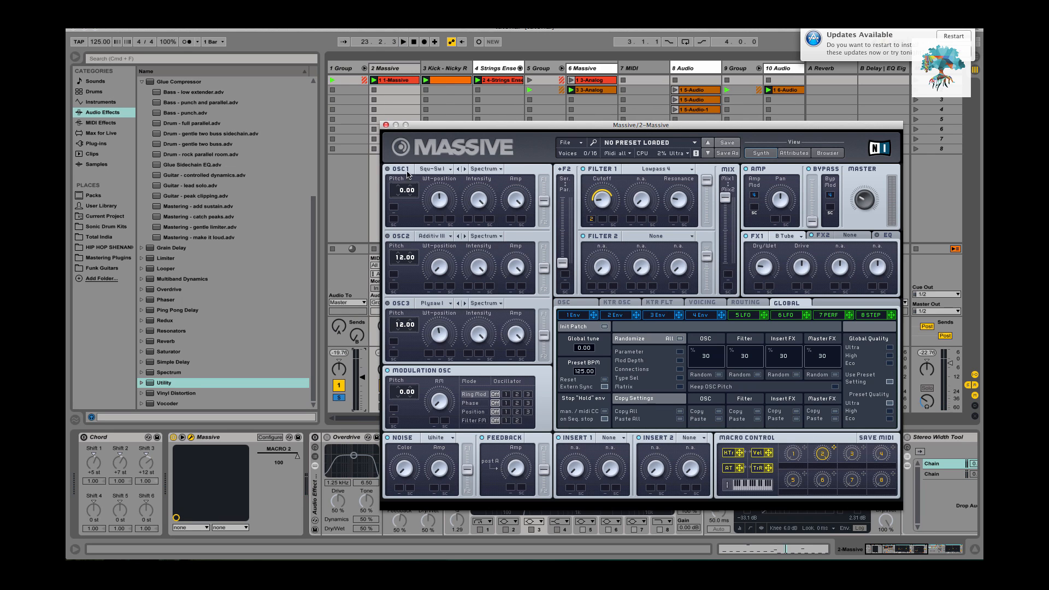
pyautogui.click(399, 167)
pyautogui.press('space')
pyautogui.press('space')
pyautogui.click(439, 305)
pyautogui.click(414, 305)
pyautogui.press('space')
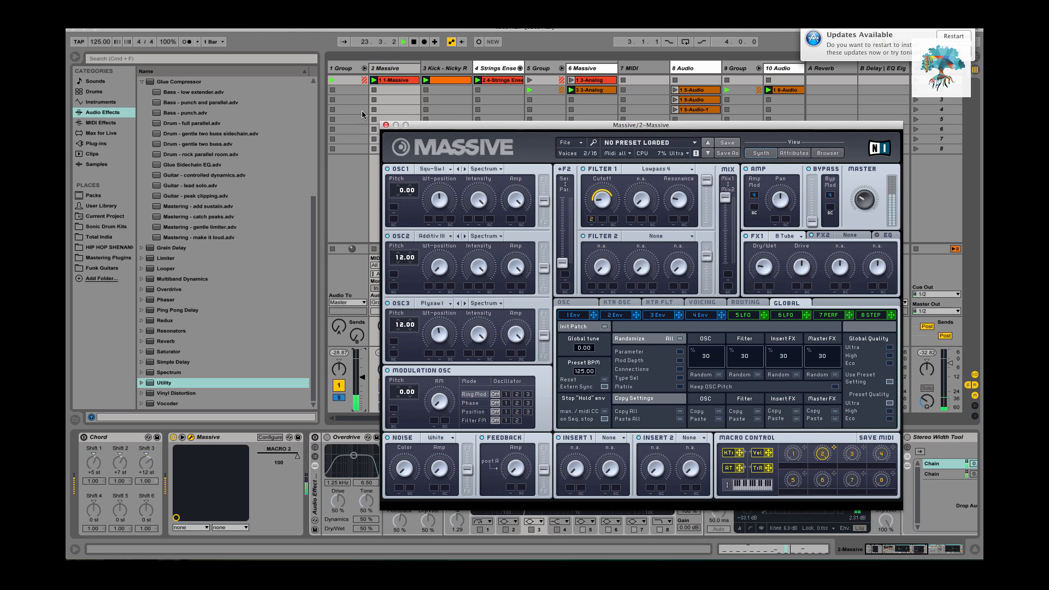
# Step: Close the Massive window, open the 1-Massive clip and inspect its A3, C3 and D3 notes
pyautogui.click(386, 125)
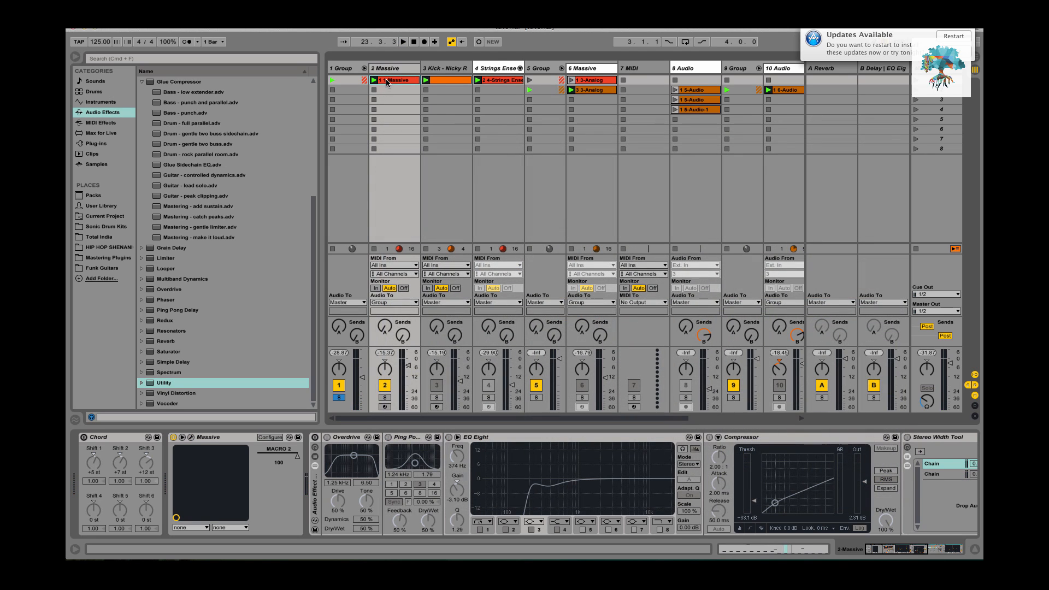
pyautogui.doubleClick(387, 82)
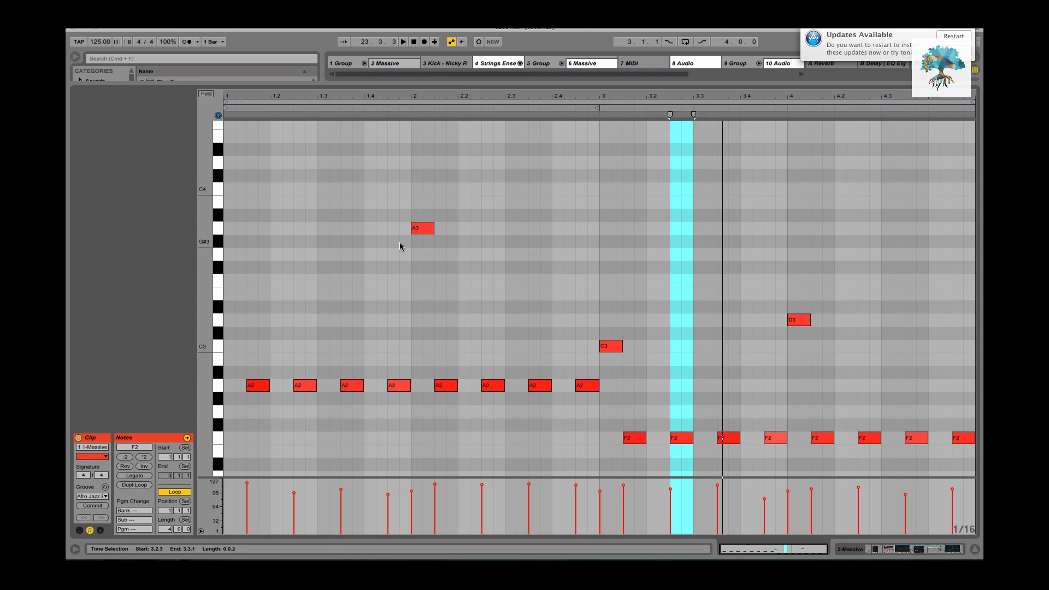
pyautogui.click(422, 229)
pyautogui.click(610, 346)
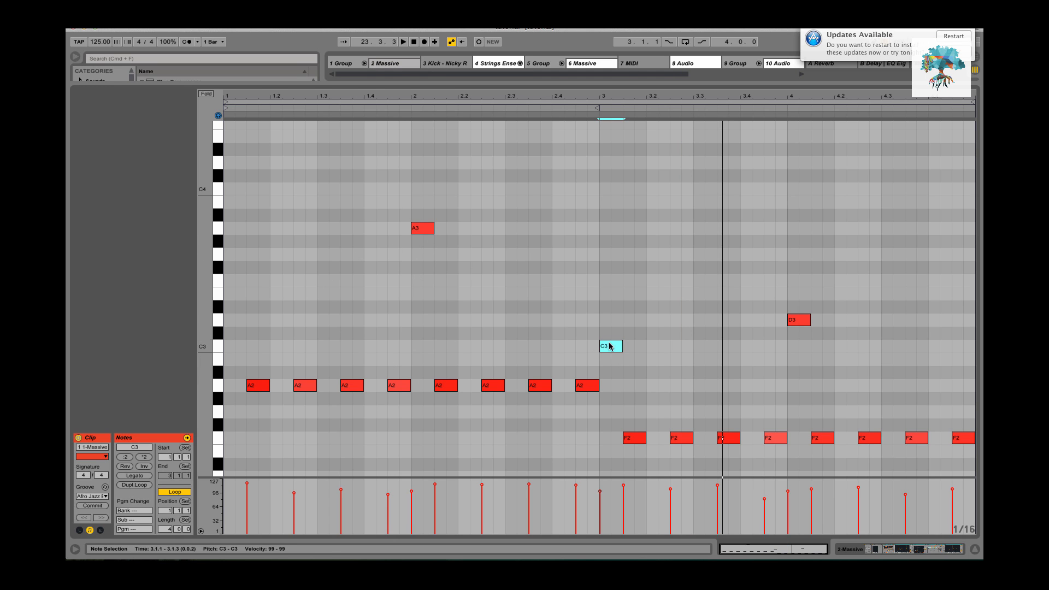
pyautogui.click(803, 322)
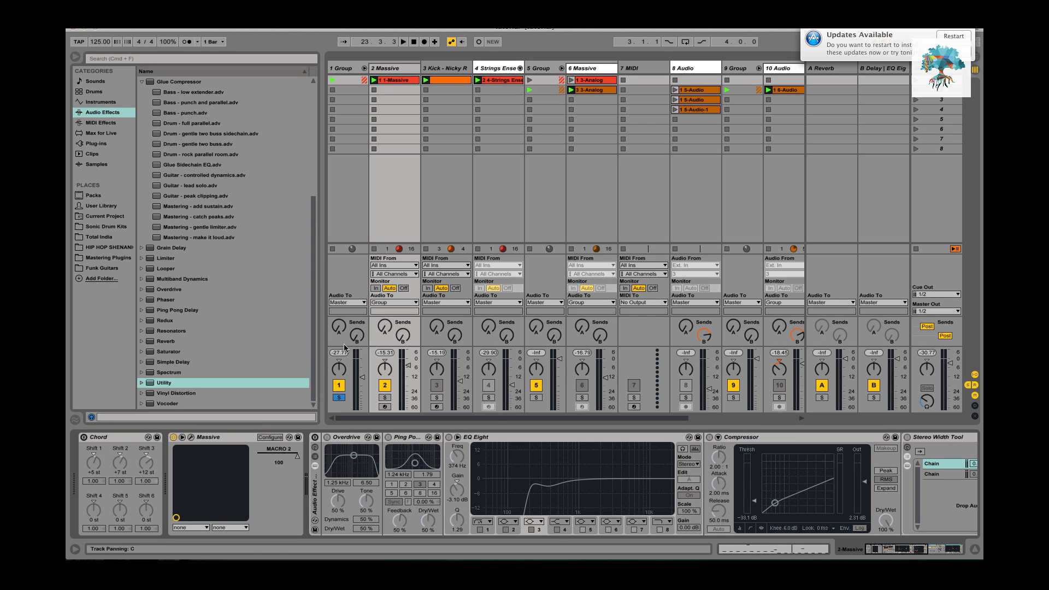
# Step: Switch the Chord effect back on and play the soloed sound
pyautogui.click(84, 437)
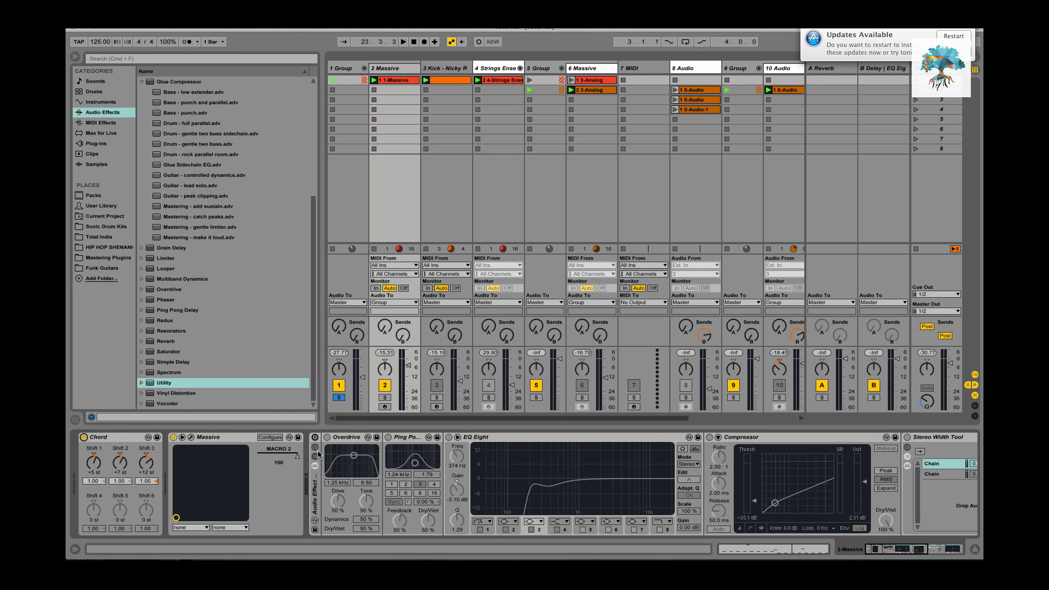
pyautogui.press('space')
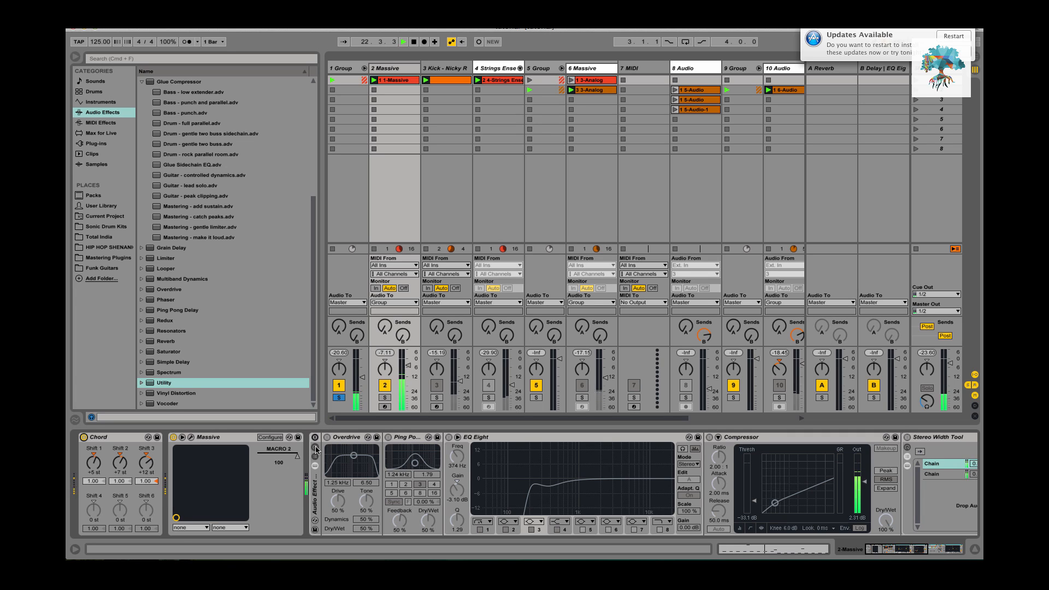
# Step: Review the effects on track 2 and switch on the Overdrive and the first EQ Eight
pyautogui.hscroll(10, 581, 452)
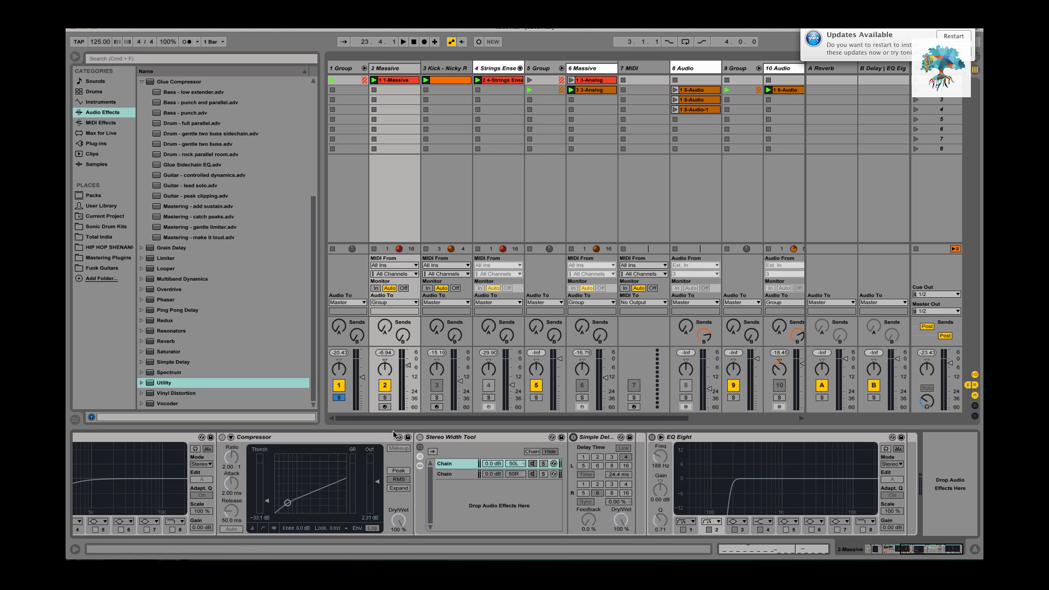
pyautogui.click(427, 439)
pyautogui.hscroll(-2, 328, 451)
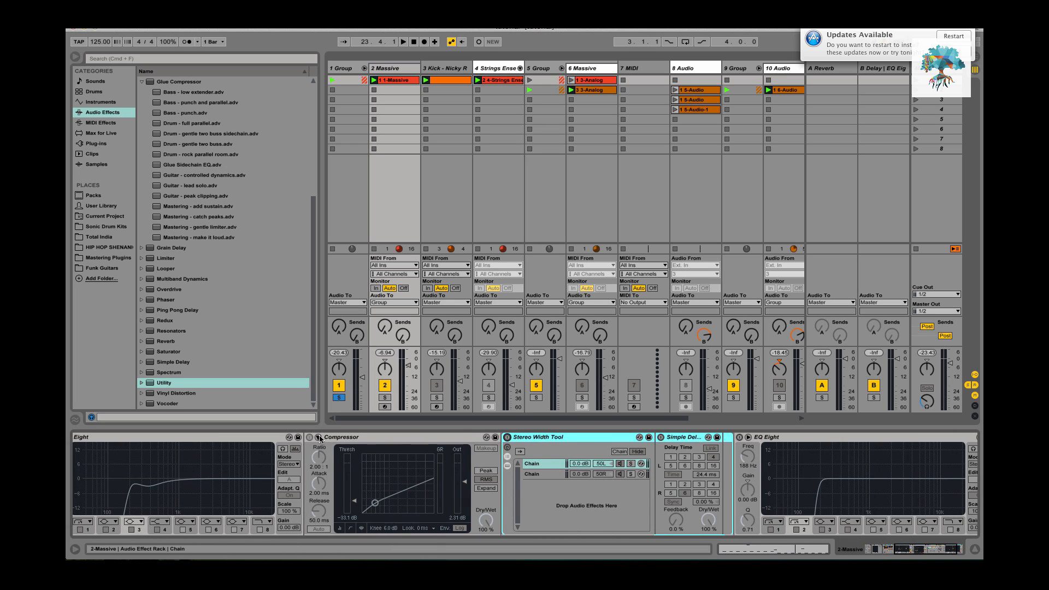
pyautogui.hscroll(-5, 310, 441)
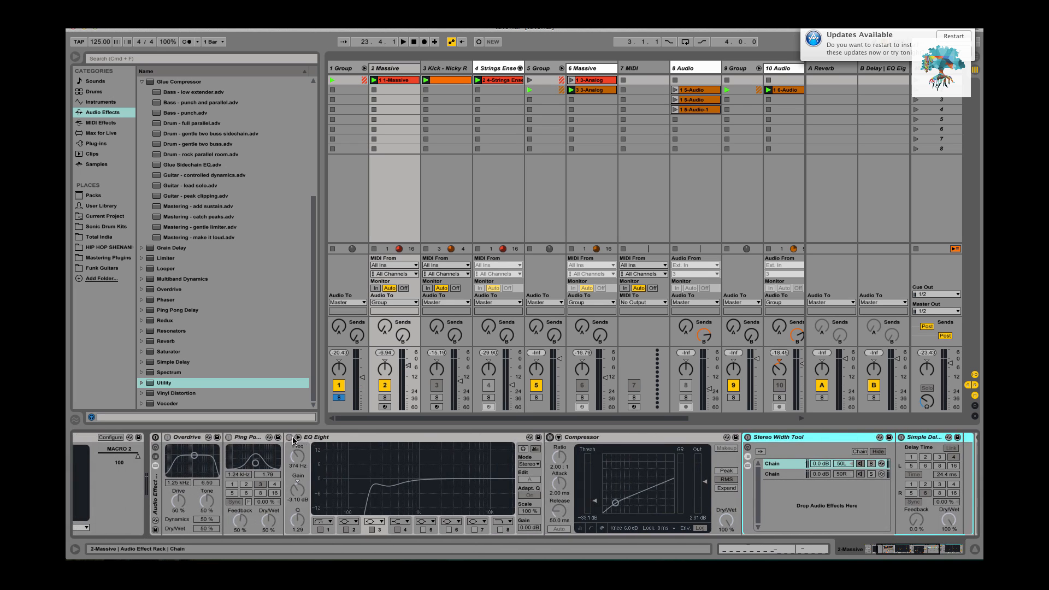
pyautogui.click(295, 440)
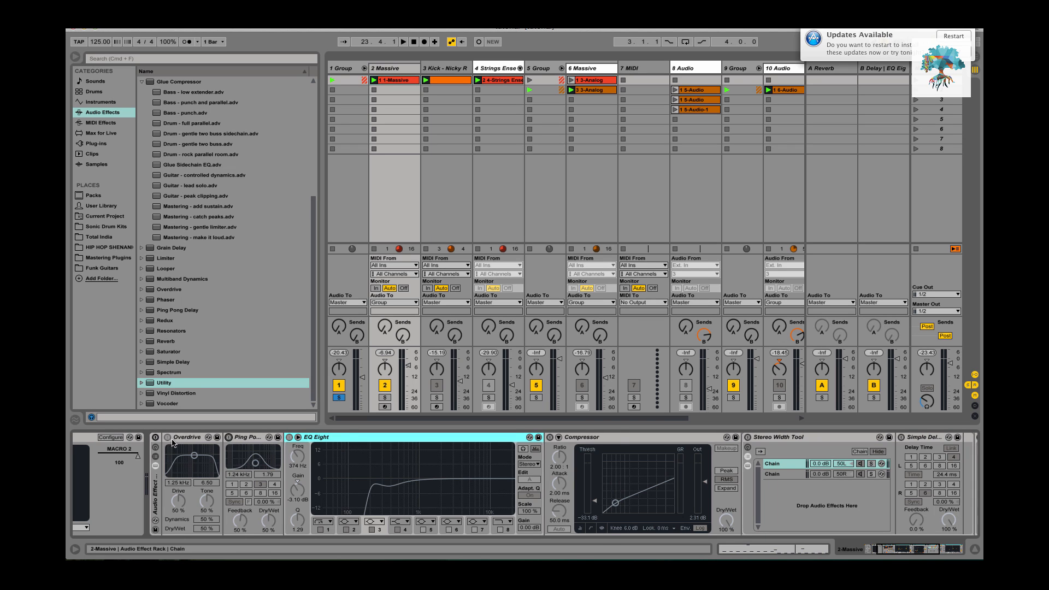
pyautogui.hscroll(-2, 230, 441)
pyautogui.hscroll(-2, 235, 442)
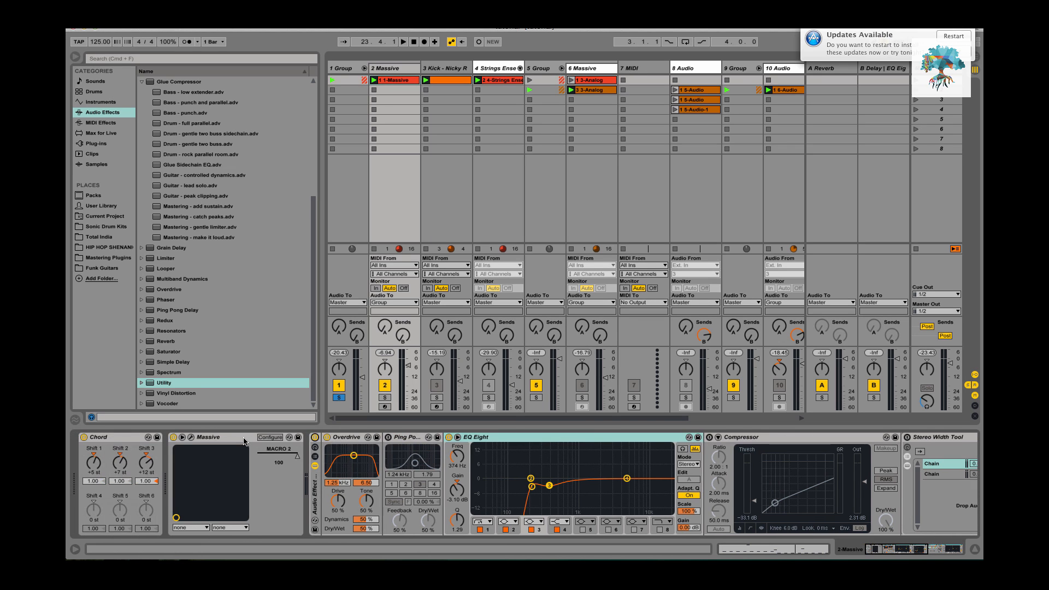
# Step: Open the Massive window and place it clear of the device chain
pyautogui.click(191, 438)
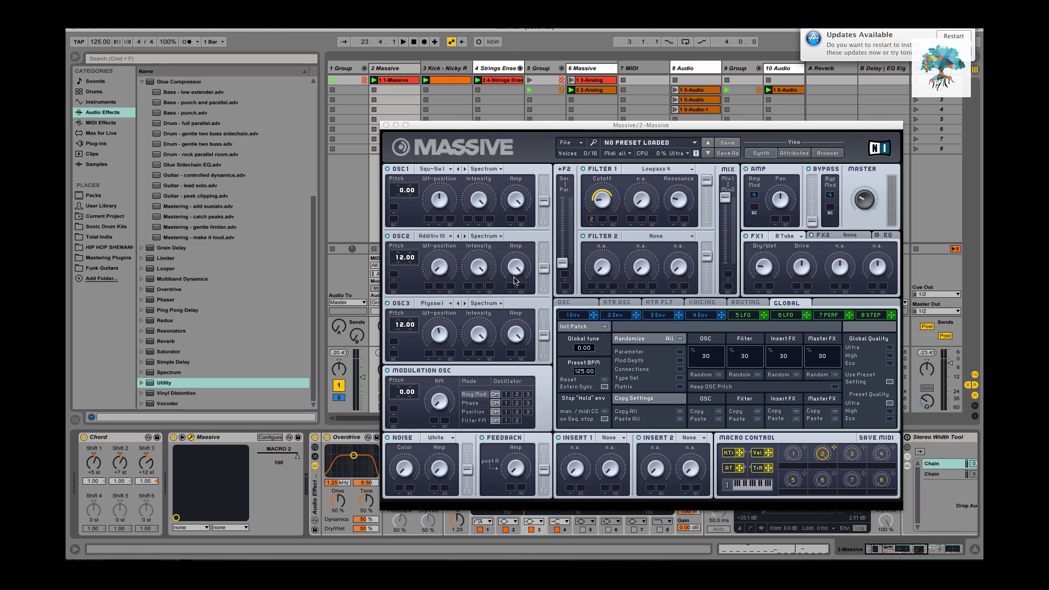
pyautogui.moveTo(566, 125); pyautogui.dragTo(434, 116)
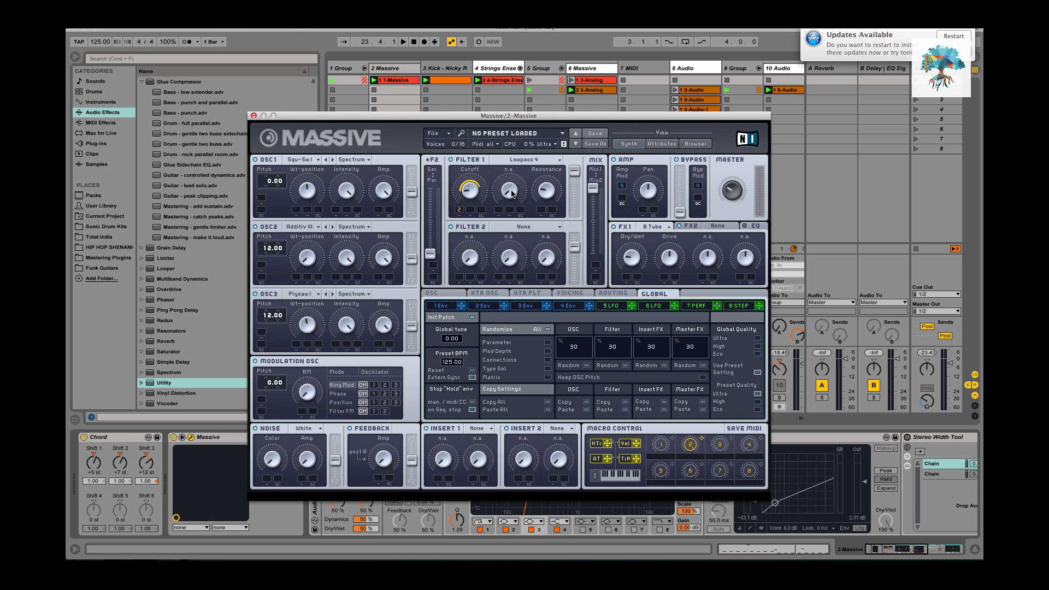
pyautogui.moveTo(363, 118); pyautogui.dragTo(597, 41)
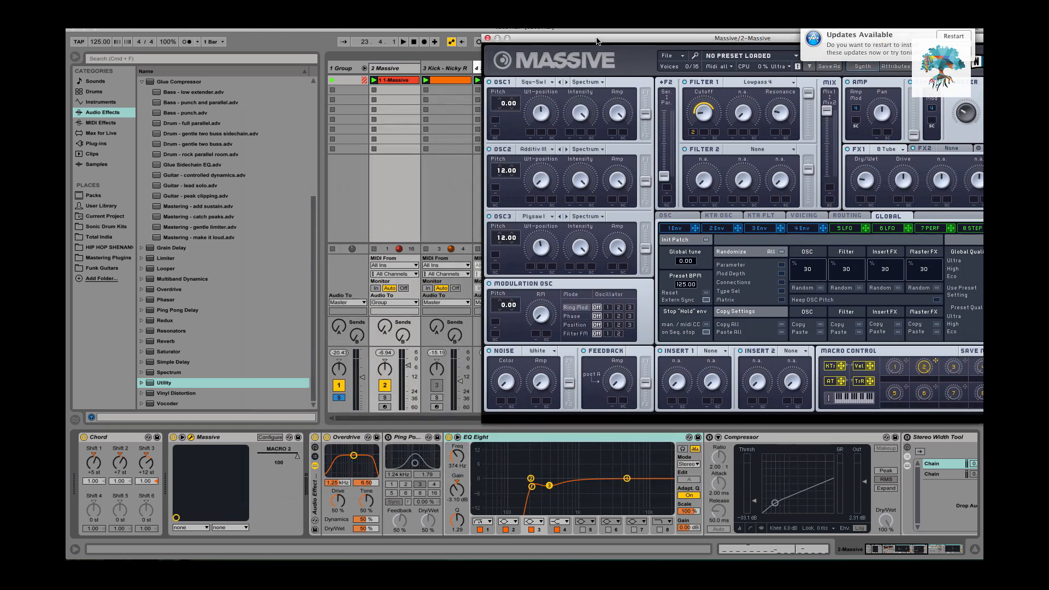
# Step: Switch on the last EQ Eight in the chain and toggle its band 8 on and off
pyautogui.hscroll(10, 584, 496)
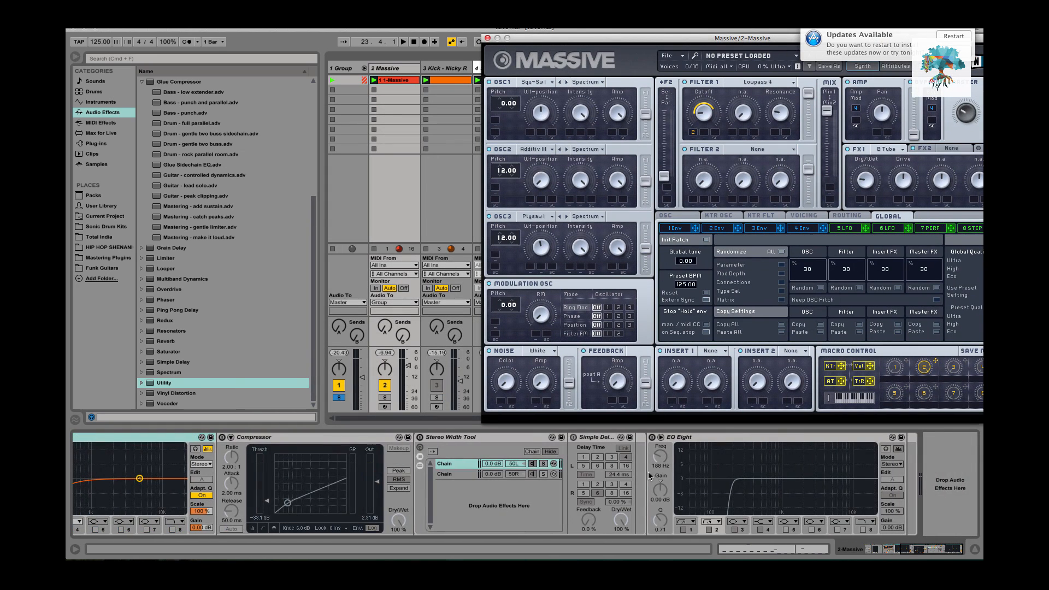
pyautogui.click(652, 437)
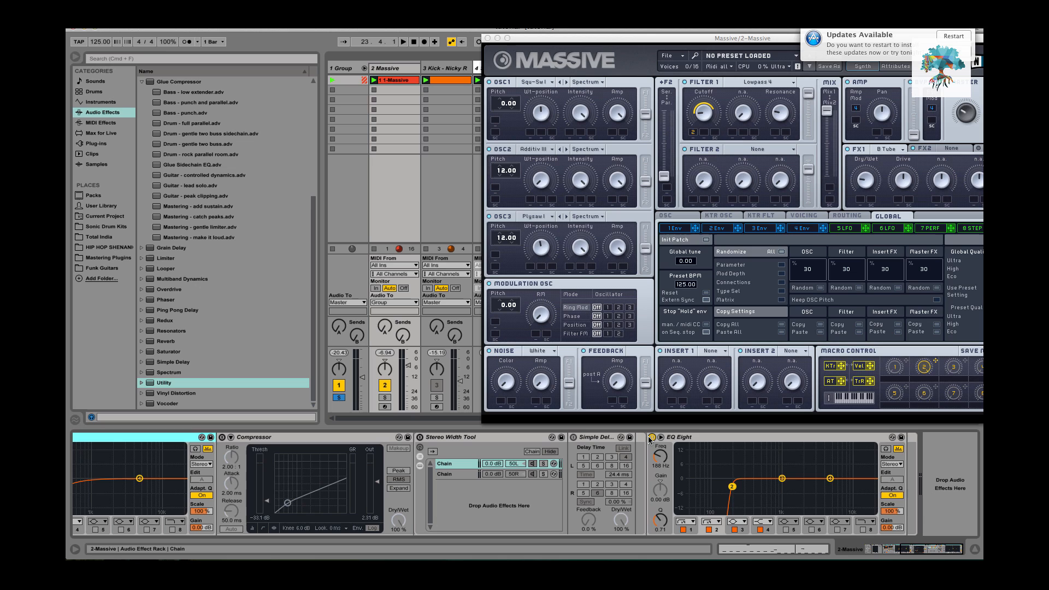
pyautogui.click(863, 530)
pyautogui.moveTo(660, 457)
pyautogui.mouseDown()
pyautogui.moveTo(660, 492)
pyautogui.moveTo(661, 450)
pyautogui.mouseUp()
pyautogui.click(863, 530)
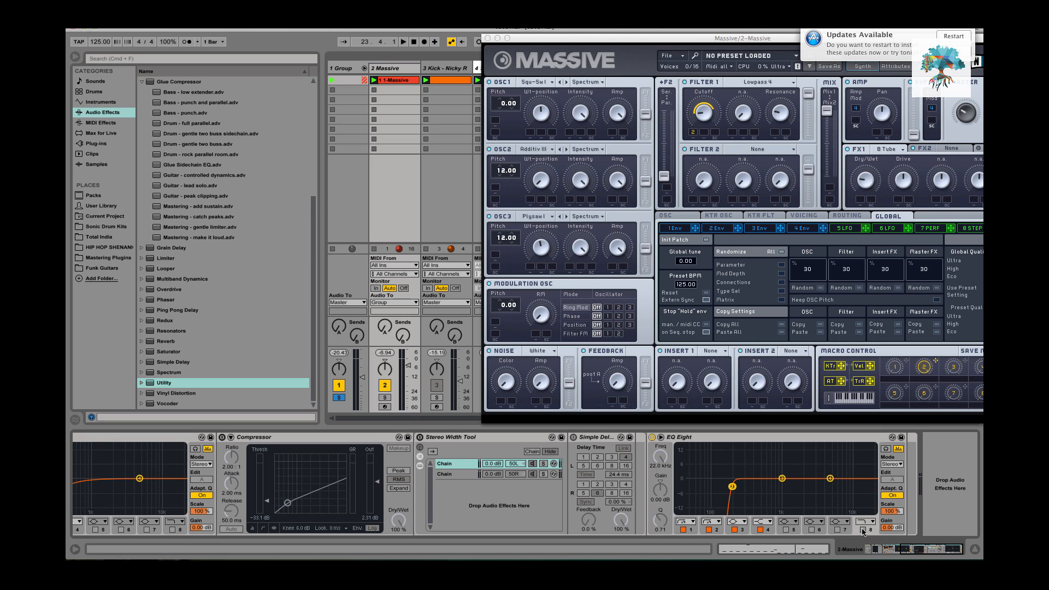
# Step: Reposition the Massive window and lower Massive's MACRO 2 to 14
pyautogui.moveTo(675, 44); pyautogui.dragTo(419, 123)
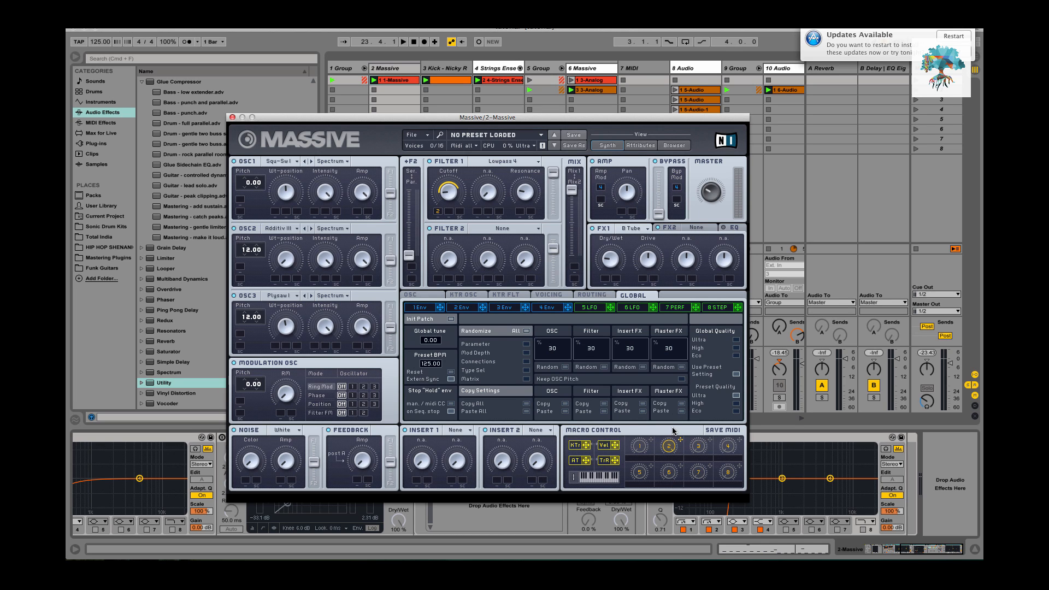
pyautogui.hscroll(-10, 219, 511)
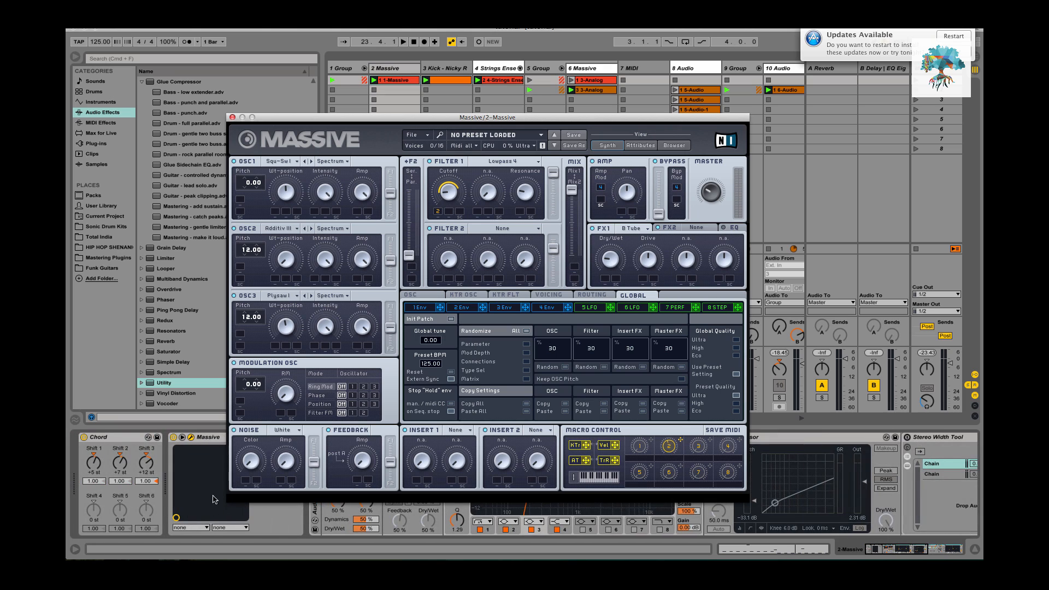
pyautogui.moveTo(320, 118); pyautogui.dragTo(429, 100)
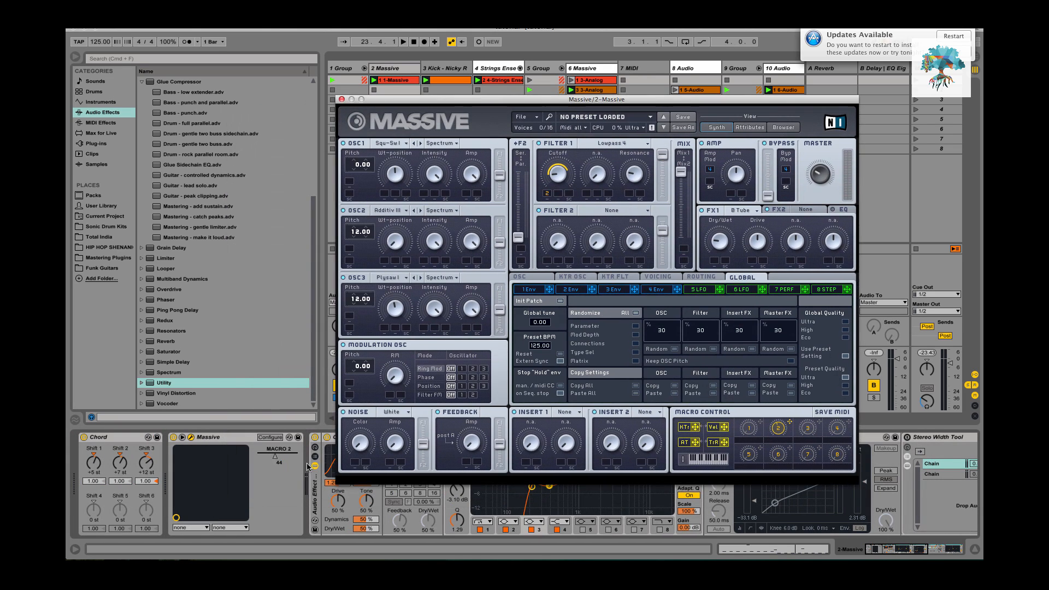
pyautogui.click(273, 462)
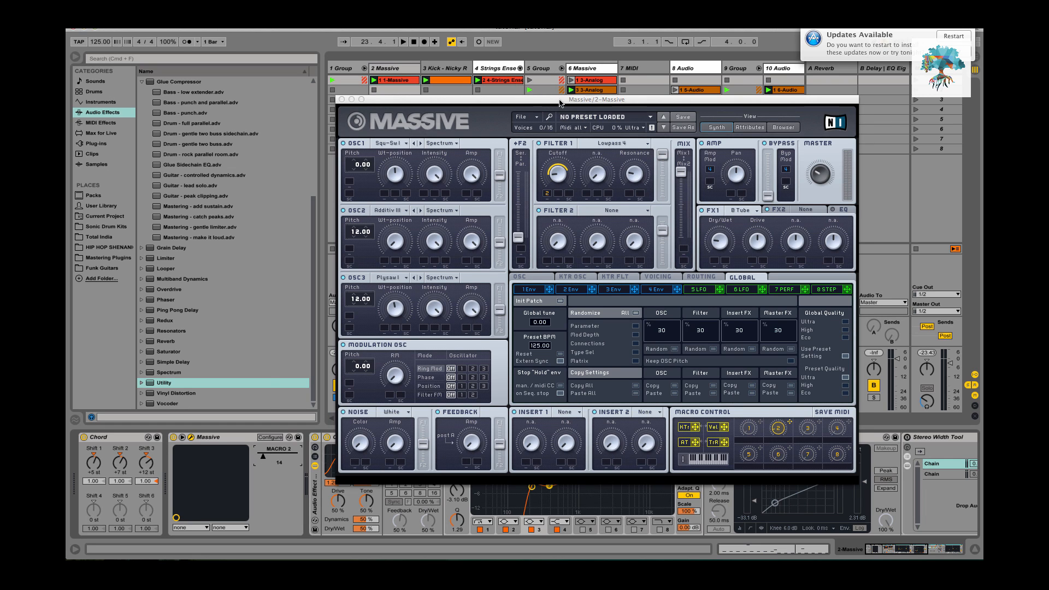
# Step: Look through Massive's FX1 effect types, keep Brauner Tube and play the sound
pyautogui.moveTo(560, 102); pyautogui.dragTo(503, 107)
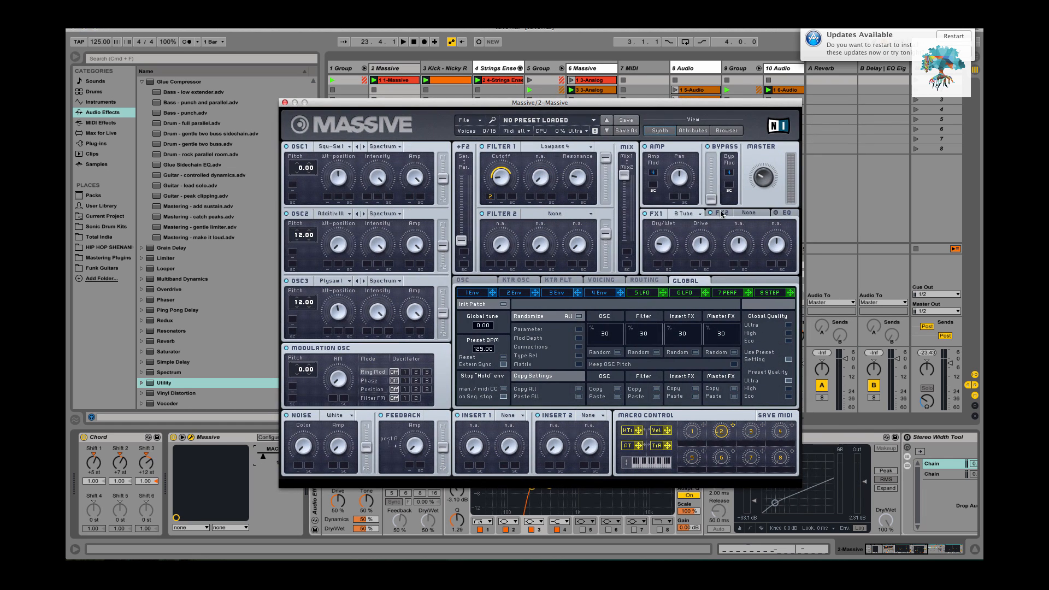
pyautogui.click(698, 214)
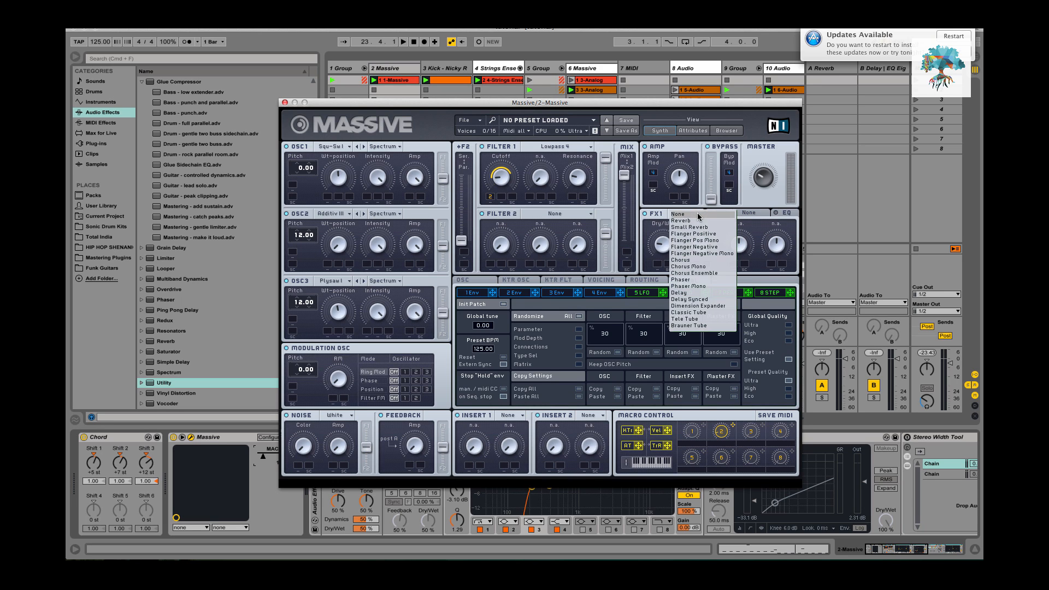
pyautogui.click(658, 214)
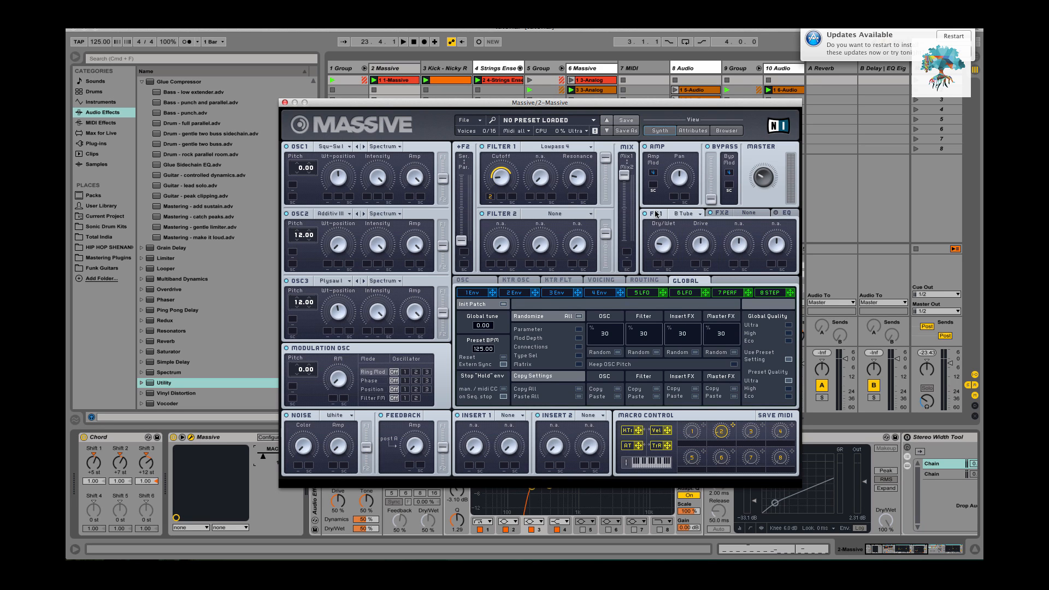
pyautogui.click(692, 214)
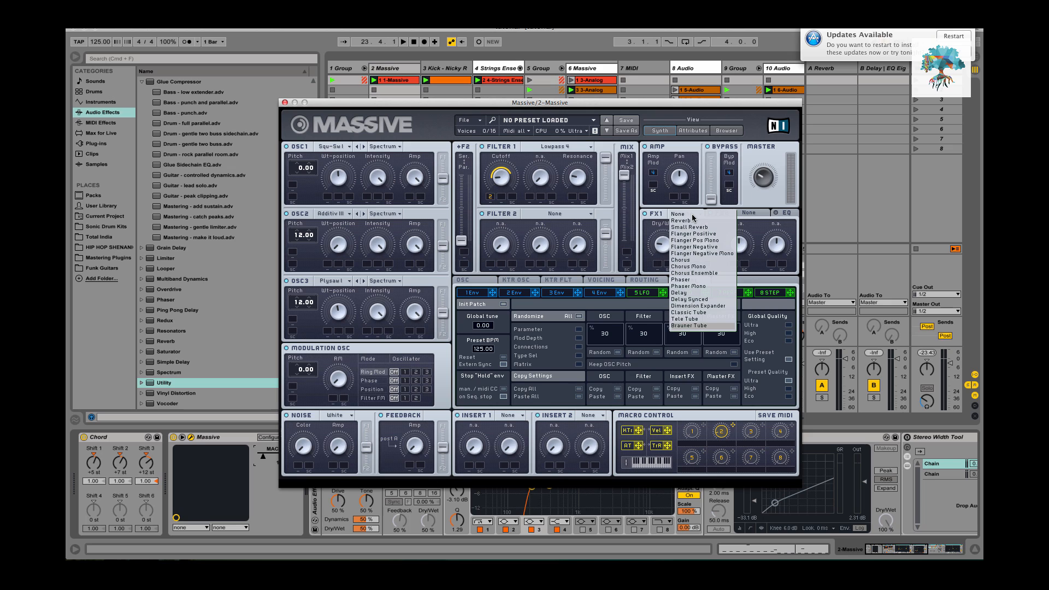
pyautogui.click(652, 230)
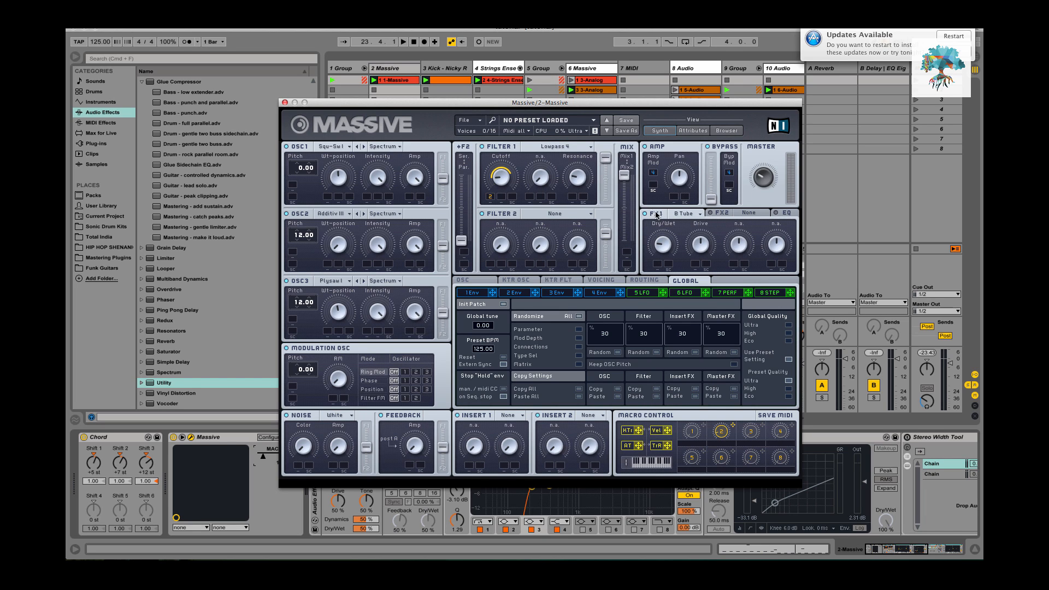
pyautogui.press('space')
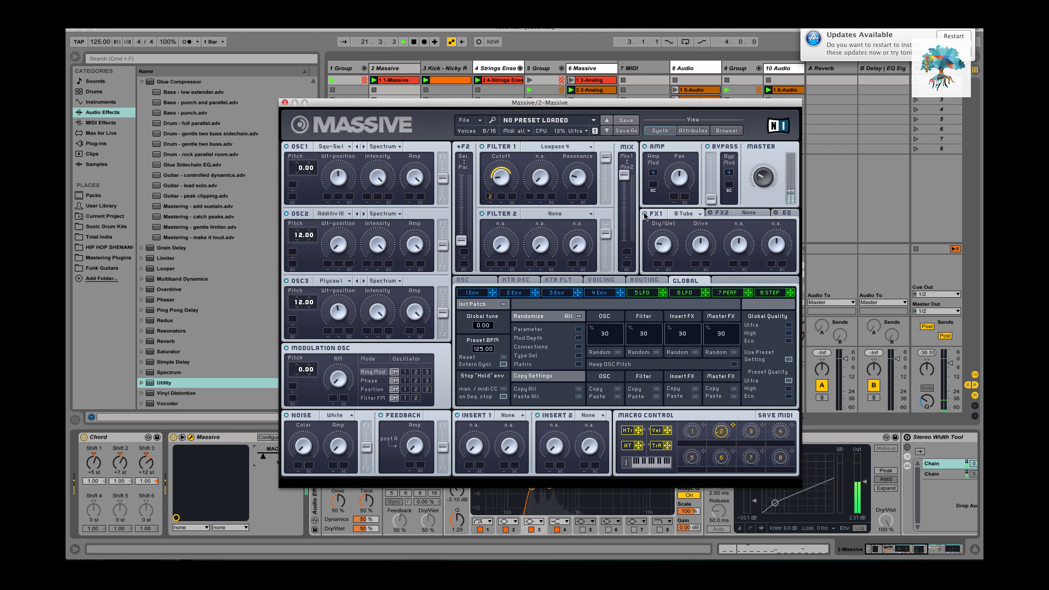
pyautogui.press('space')
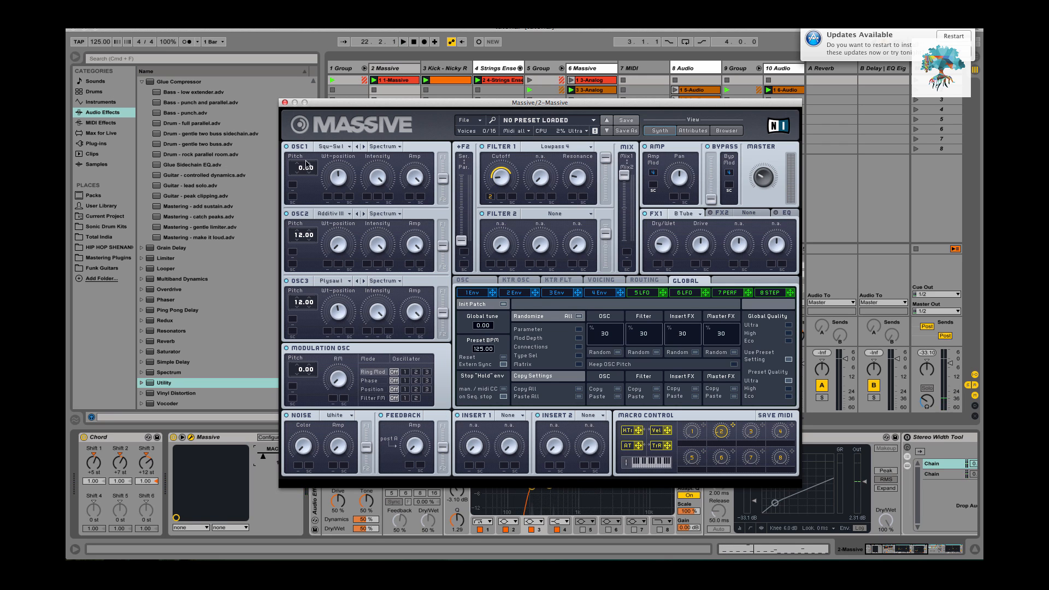
# Step: Move the Massive window aside and compare the sound with Overdrive switched off and on
pyautogui.moveTo(359, 106); pyautogui.dragTo(552, 106)
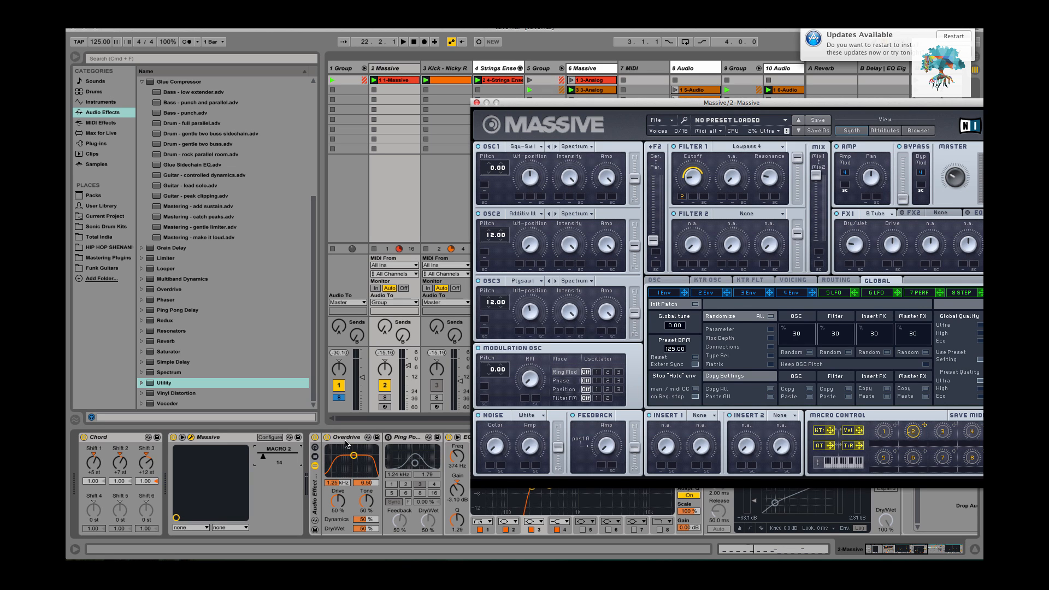
pyautogui.click(326, 442)
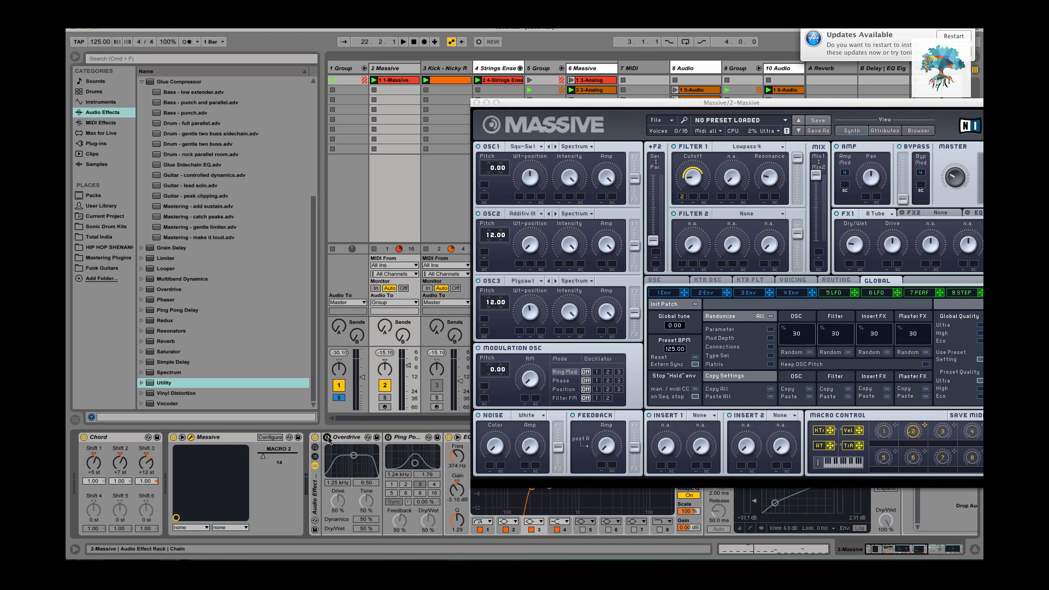
pyautogui.press('space')
pyautogui.click(326, 440)
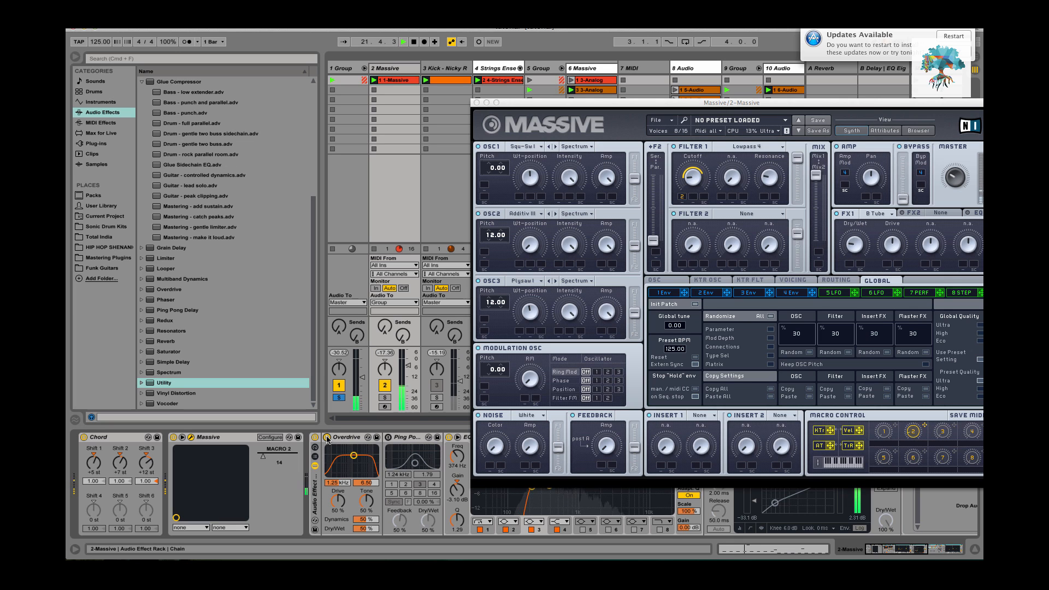
pyautogui.press('space')
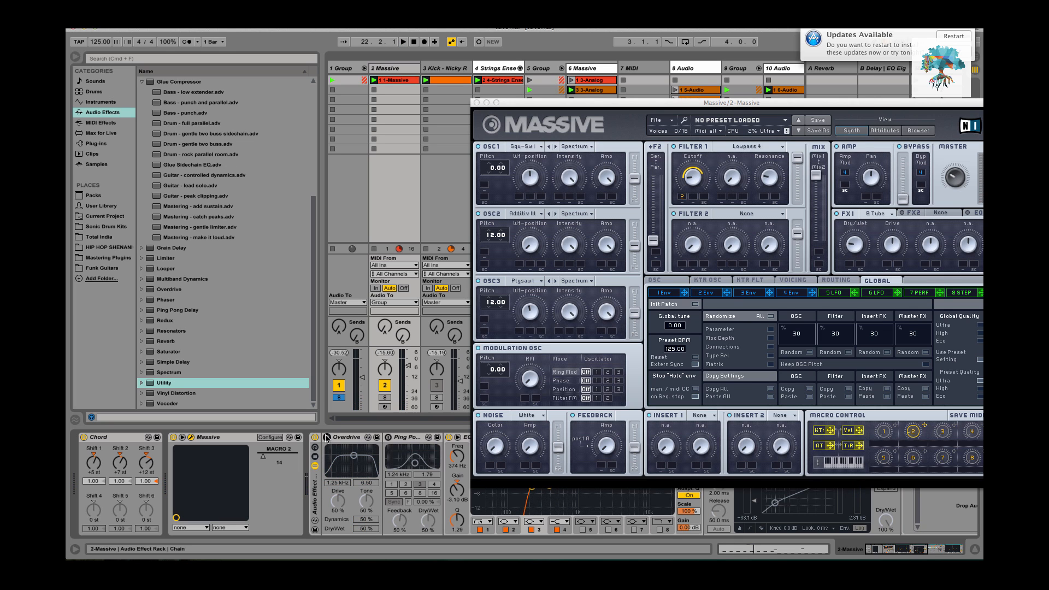
pyautogui.click(327, 438)
# Step: Show Massive's 4 Env envelope for review, and close the Massive window
pyautogui.moveTo(649, 102); pyautogui.dragTo(444, 95)
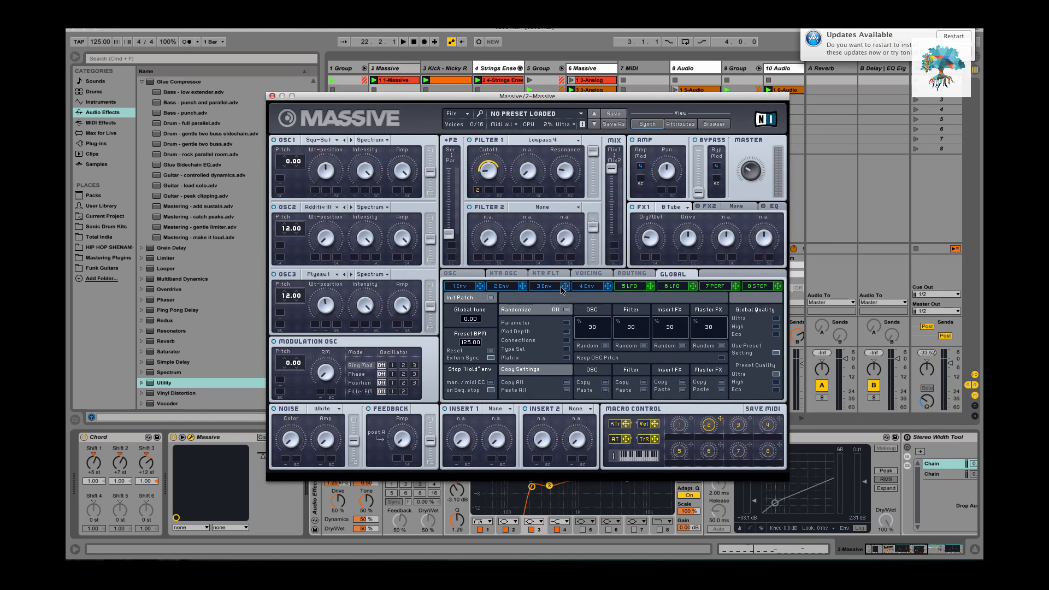
pyautogui.click(581, 288)
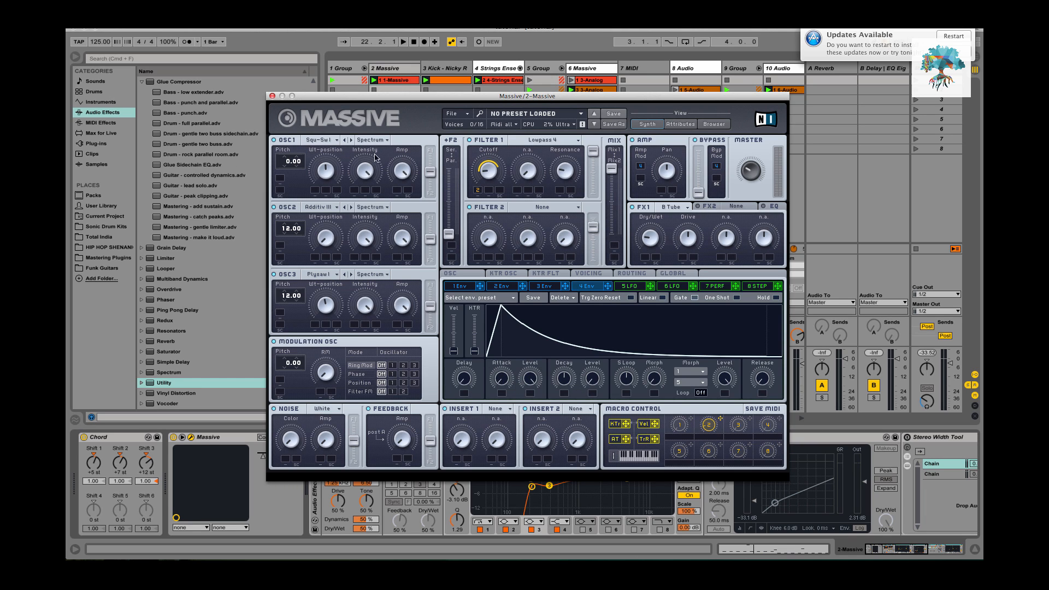
pyautogui.moveTo(355, 100); pyautogui.dragTo(447, 100)
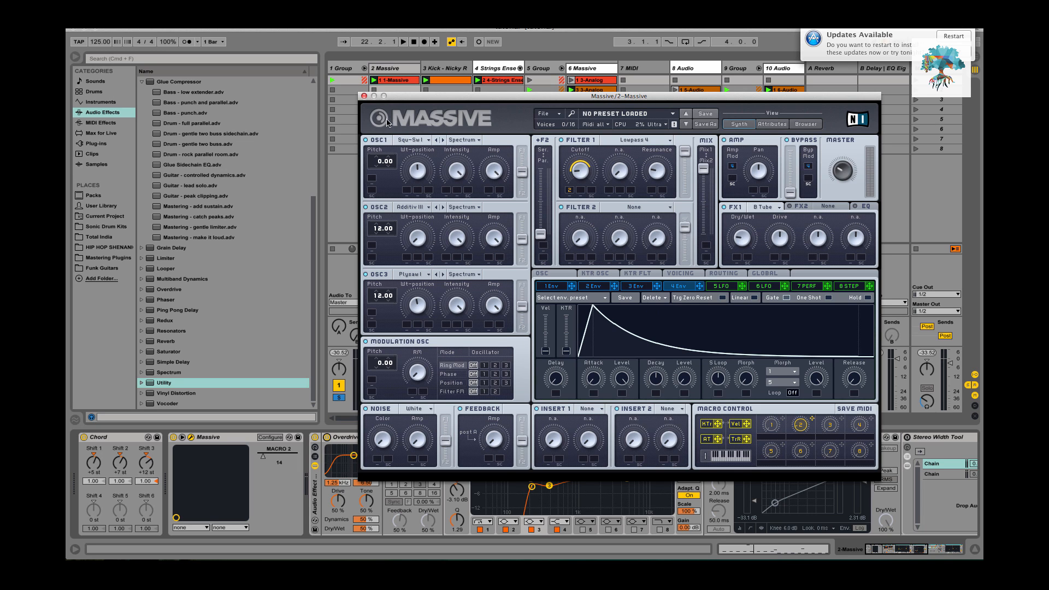
pyautogui.click(364, 96)
# Step: Play the sound with Chord switched off and on, sweeping MACRO 2 up to 100 and back down to 18
pyautogui.click(103, 437)
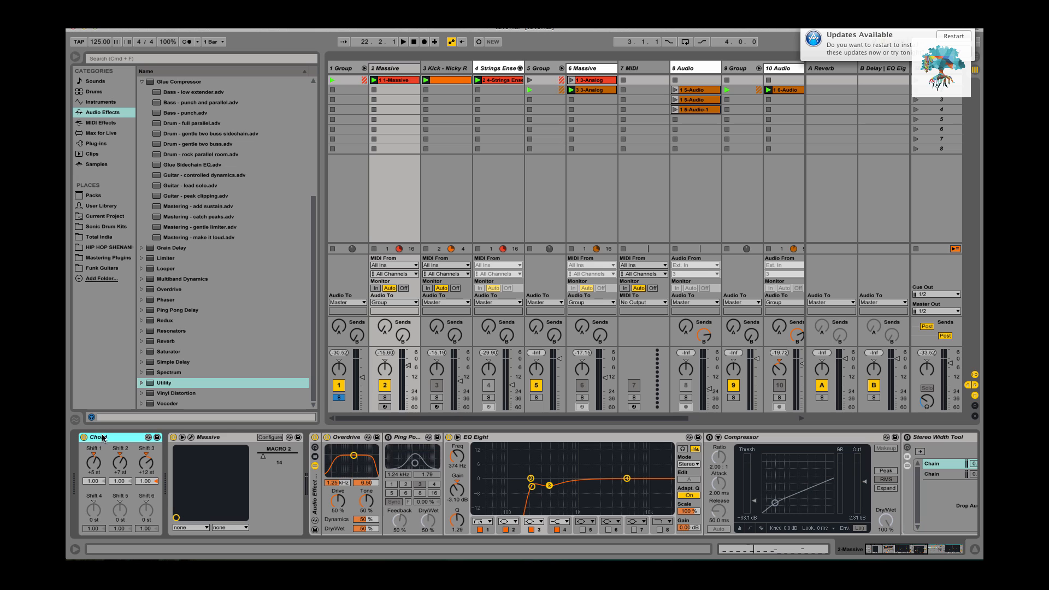
pyautogui.press('space')
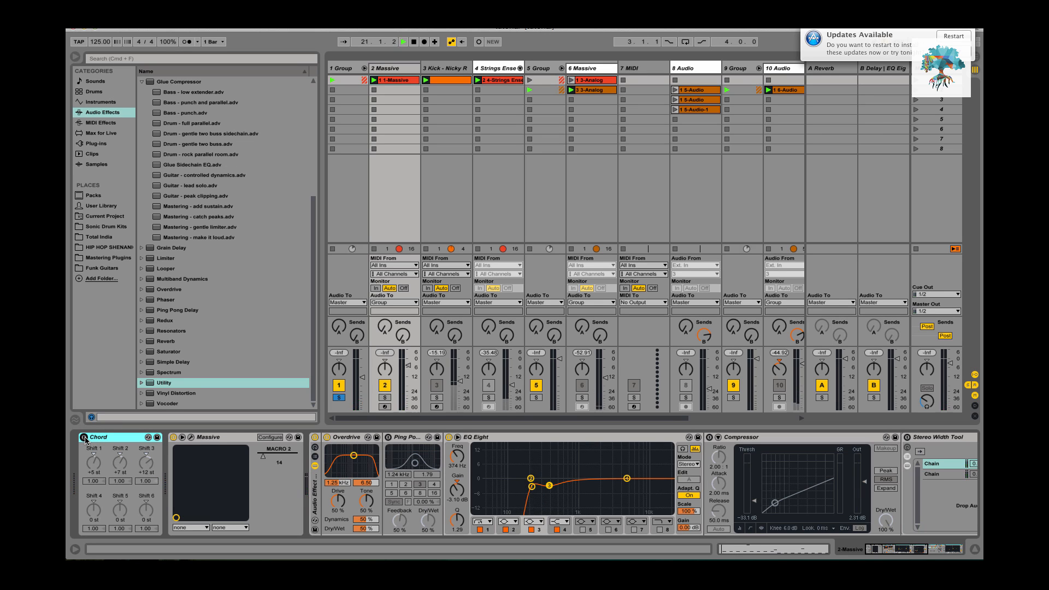
pyautogui.moveTo(263, 457); pyautogui.dragTo(287, 461)
pyautogui.click(84, 438)
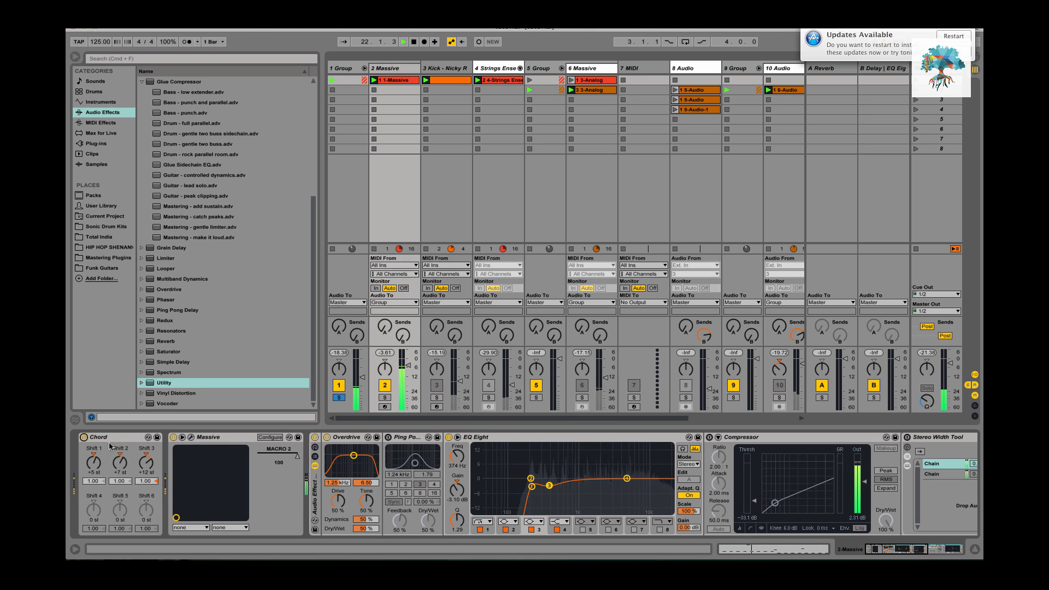
pyautogui.moveTo(297, 457); pyautogui.dragTo(264, 457)
# Step: Switch on Ping Pong Delay, play the sound and bring MACRO 2 to 14
pyautogui.click(389, 437)
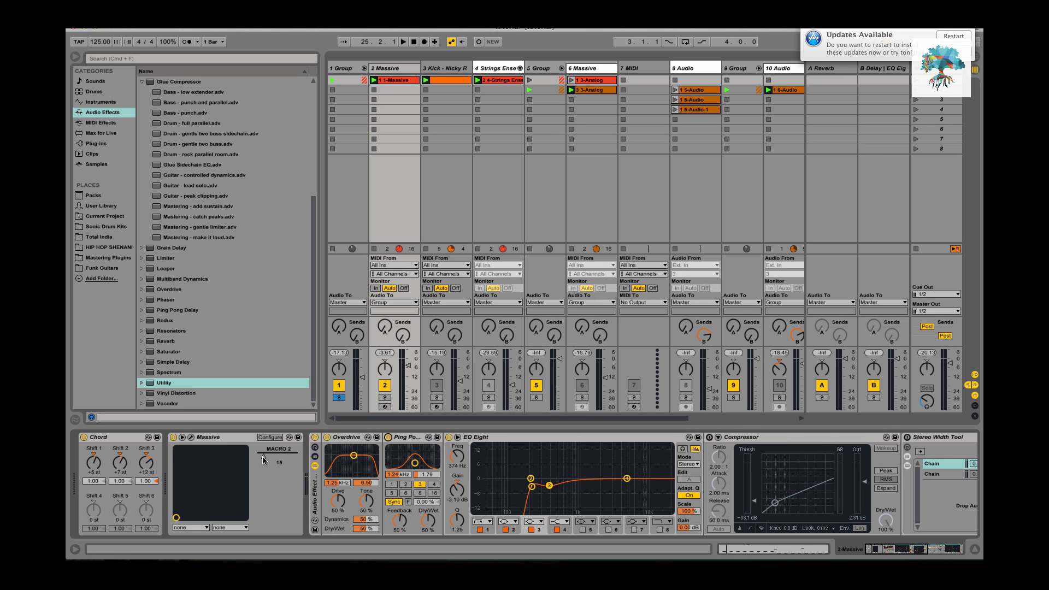
pyautogui.press('space')
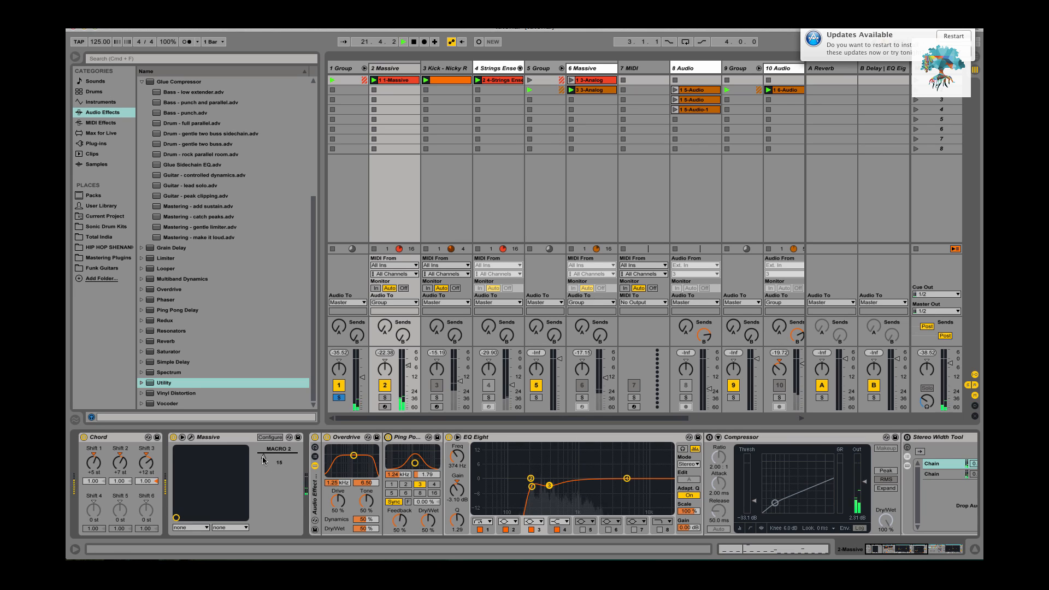
pyautogui.moveTo(264, 461)
pyautogui.mouseDown()
pyautogui.moveTo(264, 445)
pyautogui.moveTo(264, 465)
pyautogui.mouseUp()
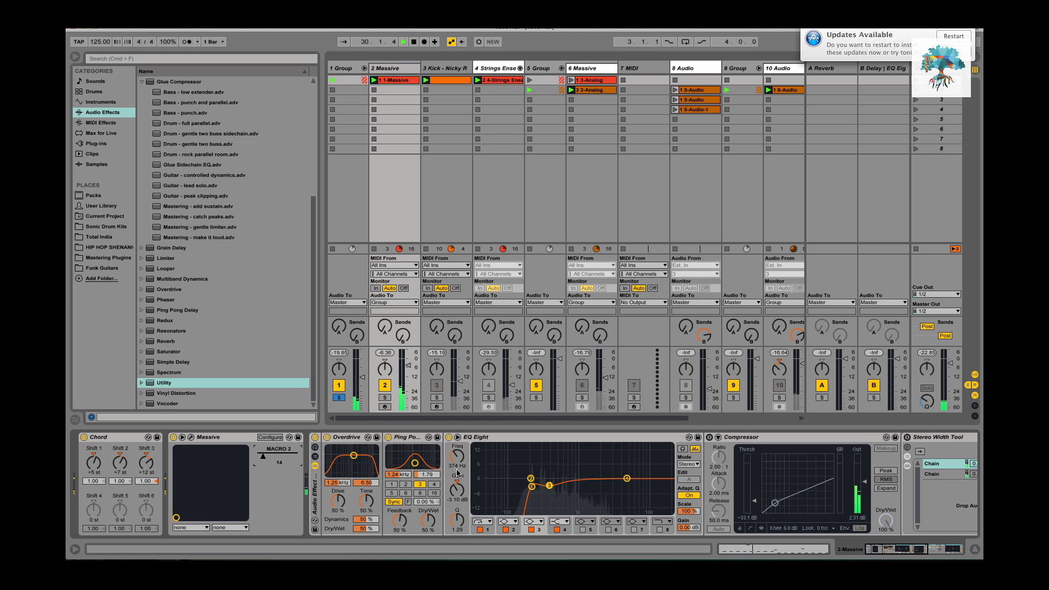
# Step: Select EQ Eight to review its curve, and switch on the Compressor that follows it
pyautogui.click(464, 440)
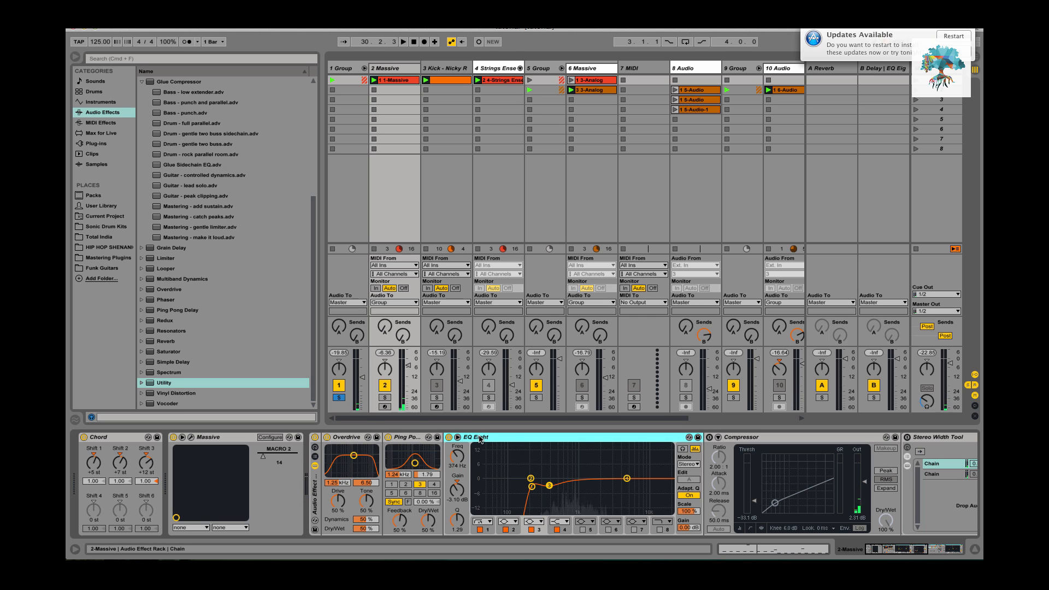
pyautogui.hscroll(6, 464, 444)
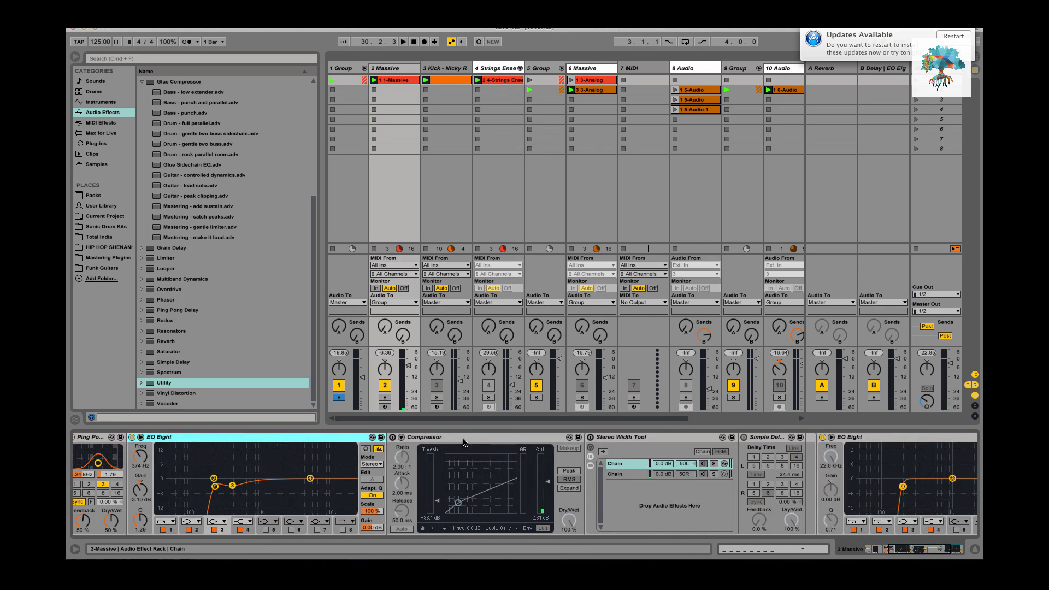
pyautogui.hscroll(-6, 461, 442)
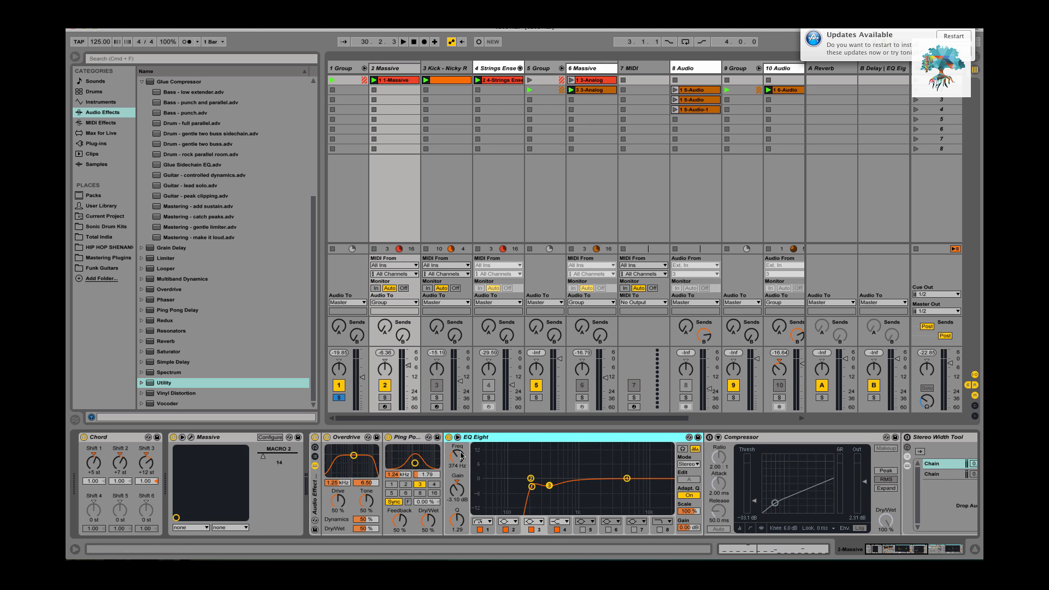
pyautogui.hscroll(3, 464, 451)
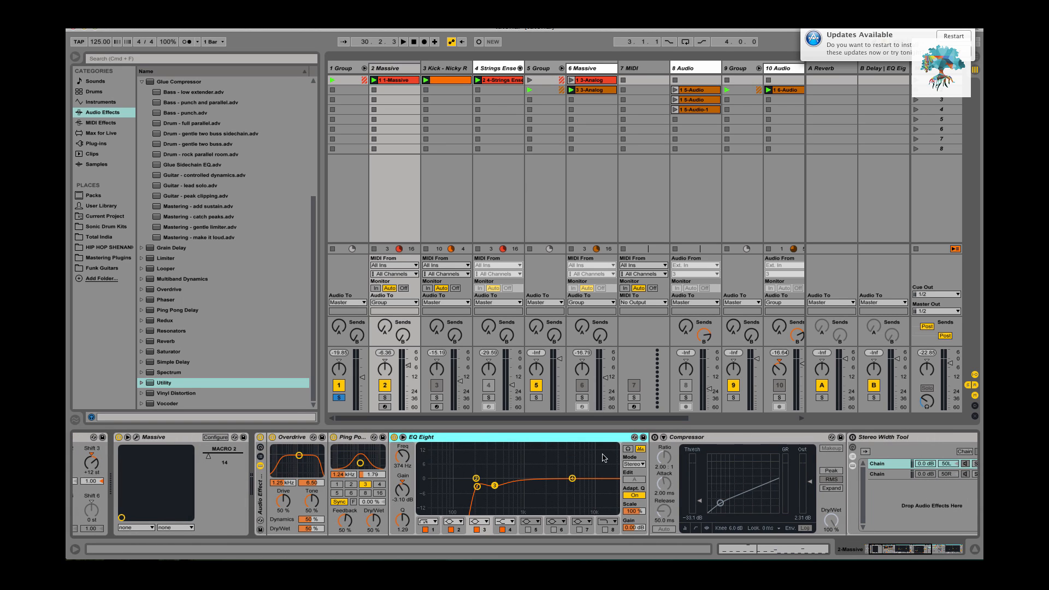
pyautogui.hscroll(3, 667, 454)
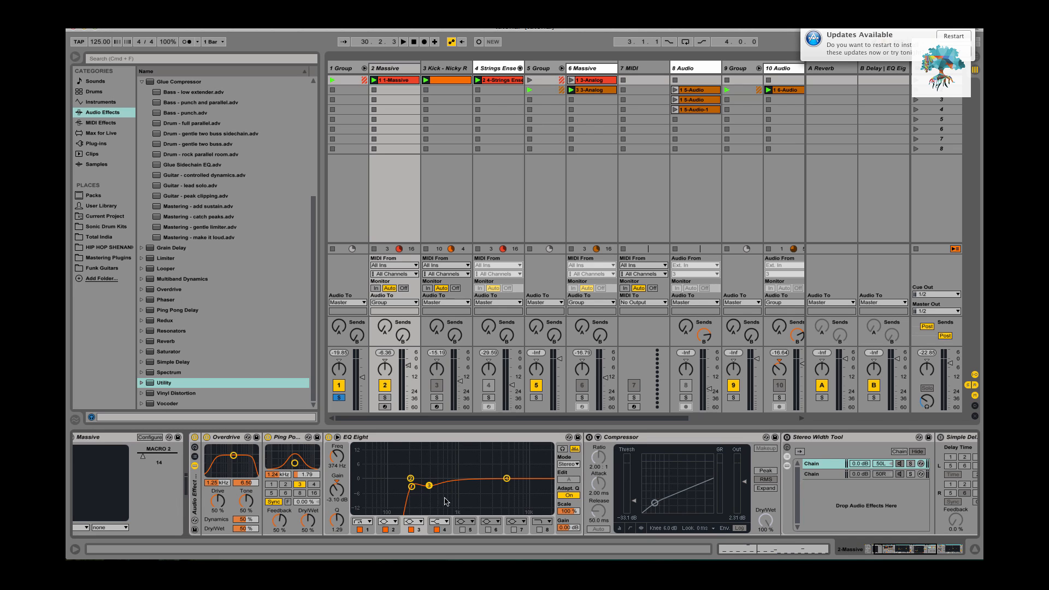
pyautogui.click(589, 437)
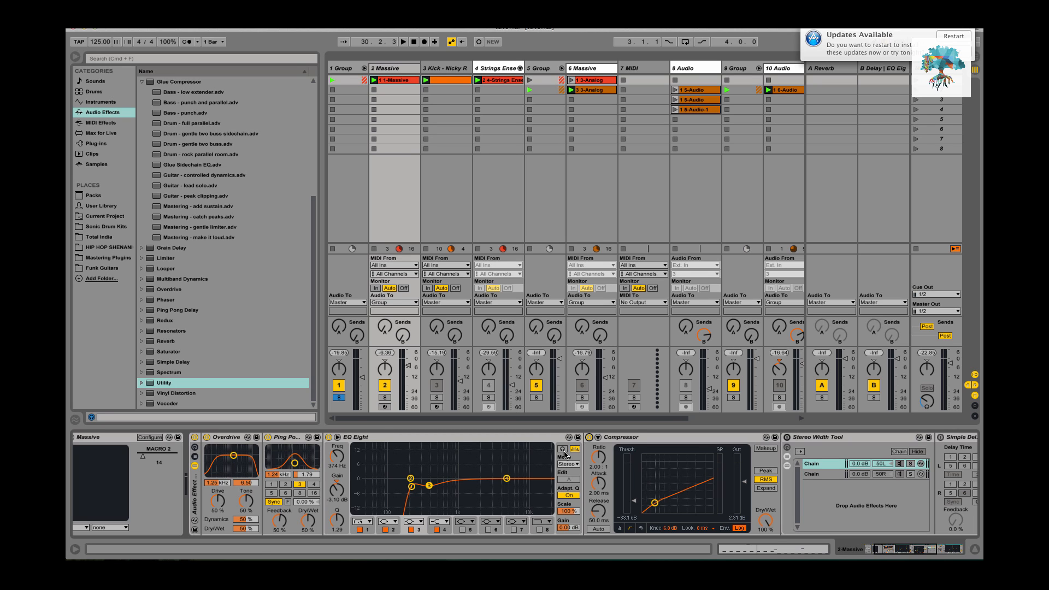
# Step: Switch on Stereo Width Tool to show its chains, Simple Delay and the final EQ Eight, and switch it off again
pyautogui.hscroll(5, 724, 485)
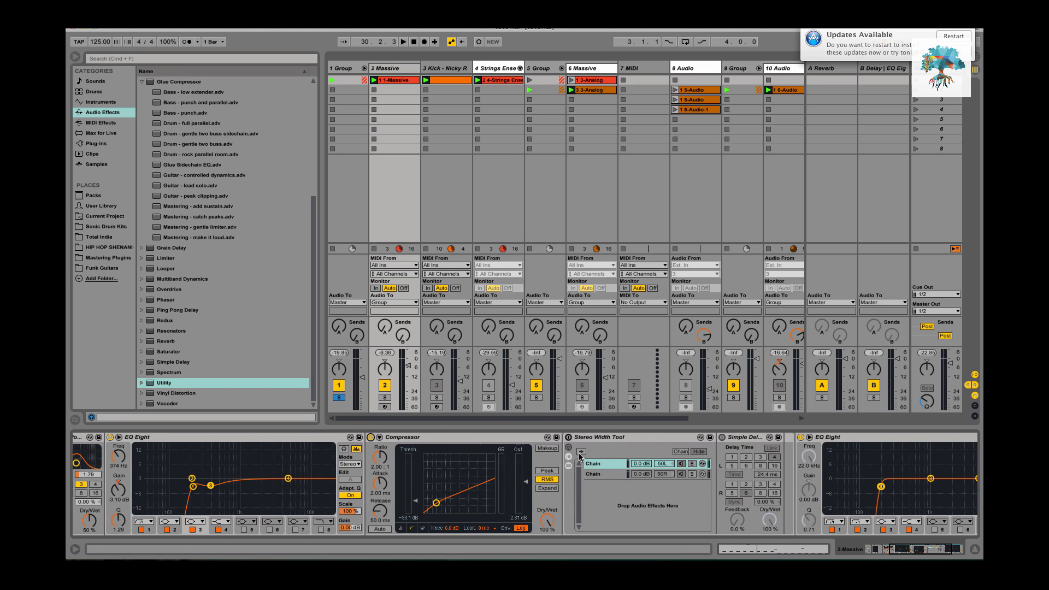
pyautogui.click(569, 438)
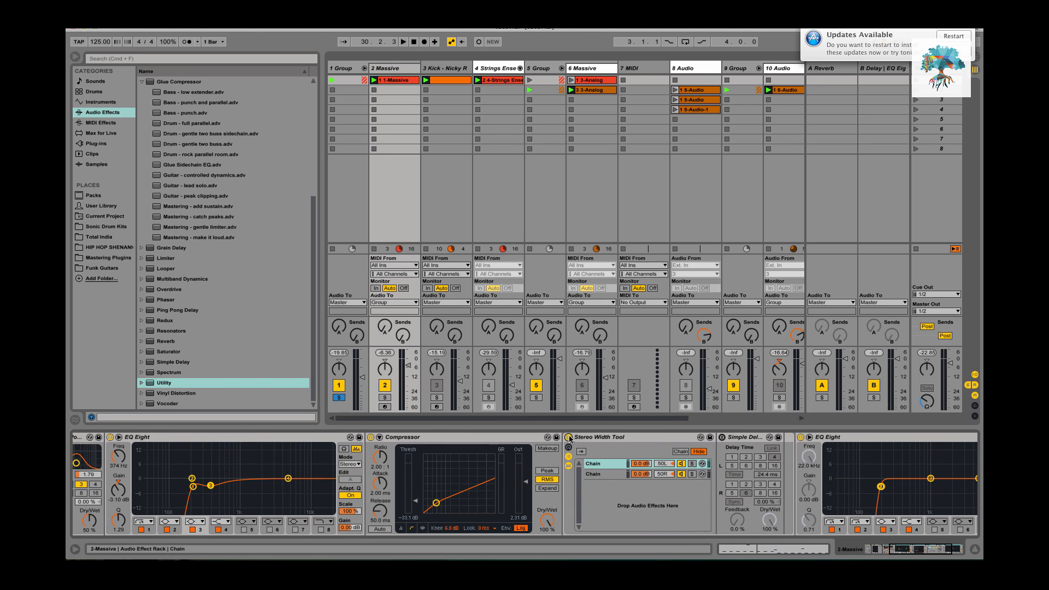
pyautogui.click(599, 437)
pyautogui.hscroll(4, 601, 458)
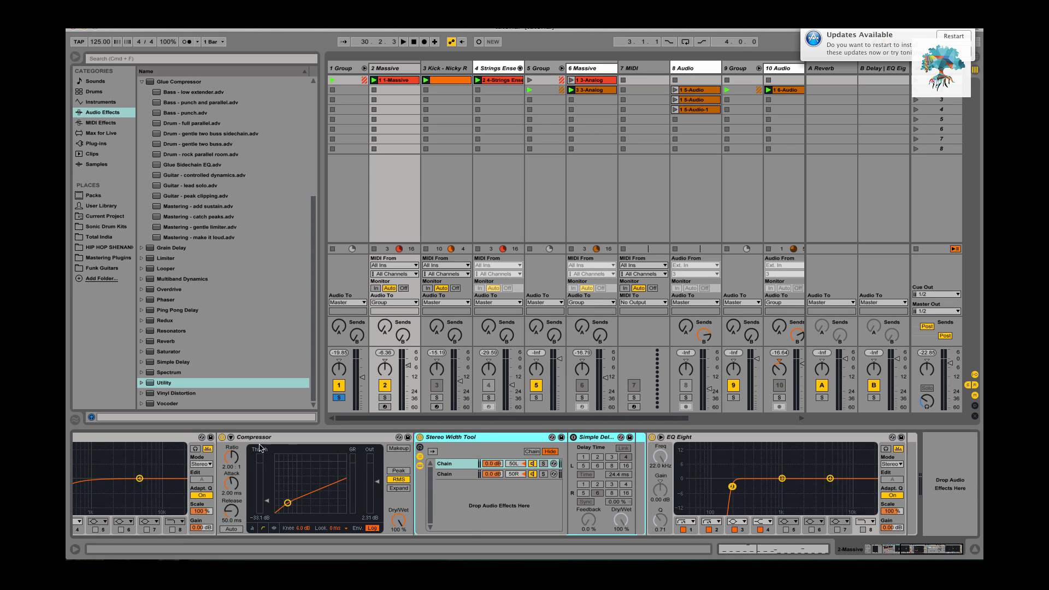
pyautogui.hscroll(-2, 470, 446)
pyautogui.hscroll(-6, 481, 445)
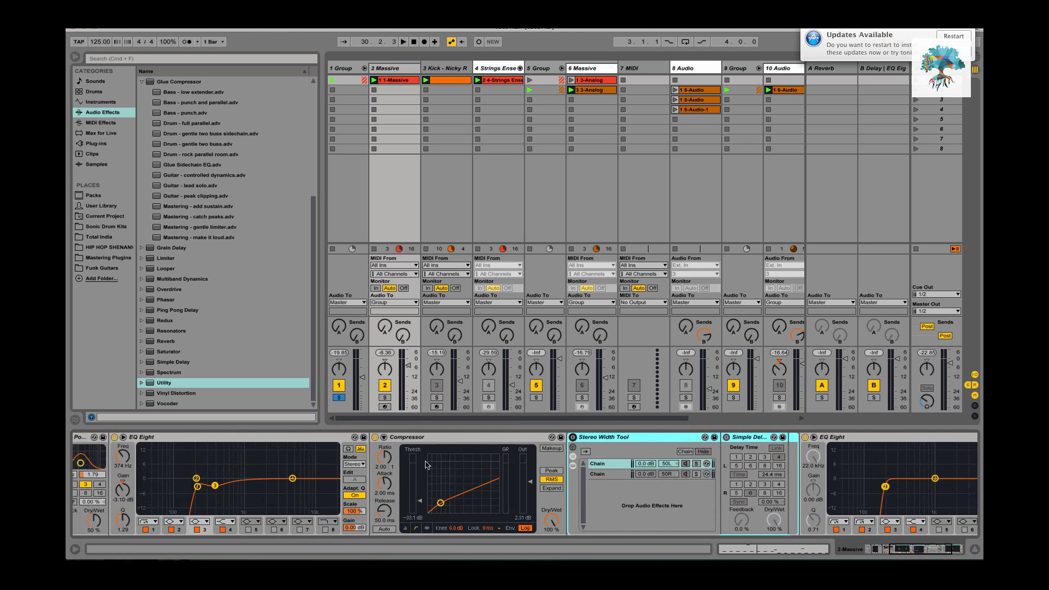
# Step: Play the sound with the first EQ Eight switched off and on, and briefly solo the kick on track 3
pyautogui.click(451, 444)
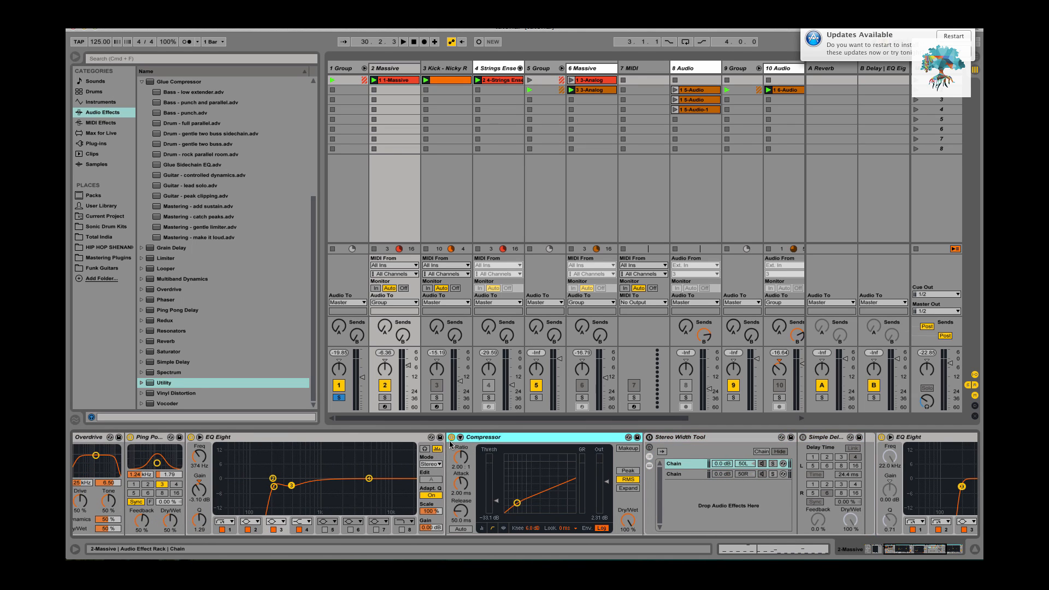
pyautogui.click(191, 438)
pyautogui.hscroll(-8, 404, 437)
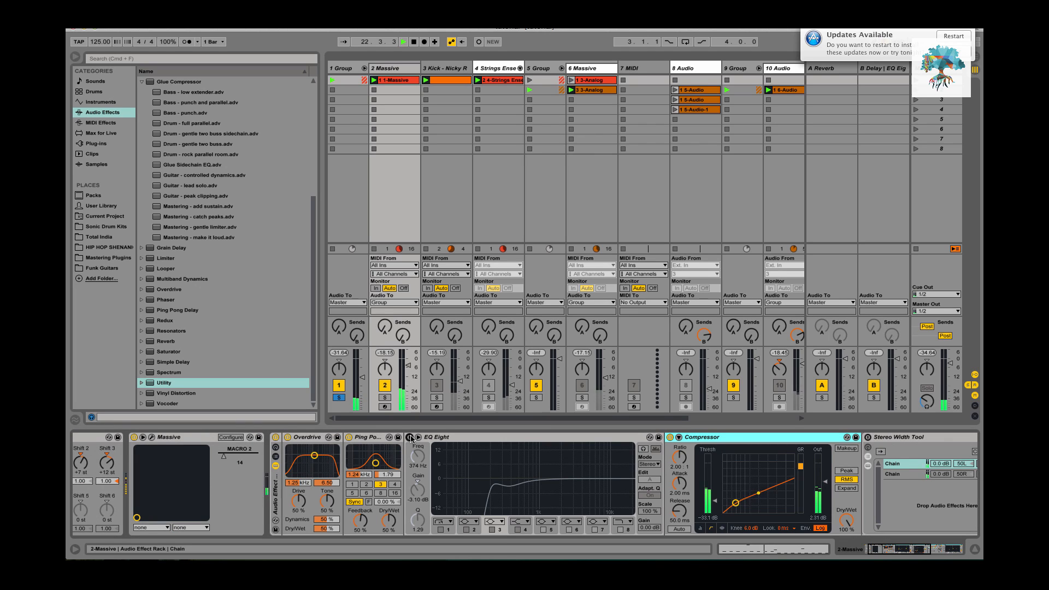
pyautogui.click(410, 438)
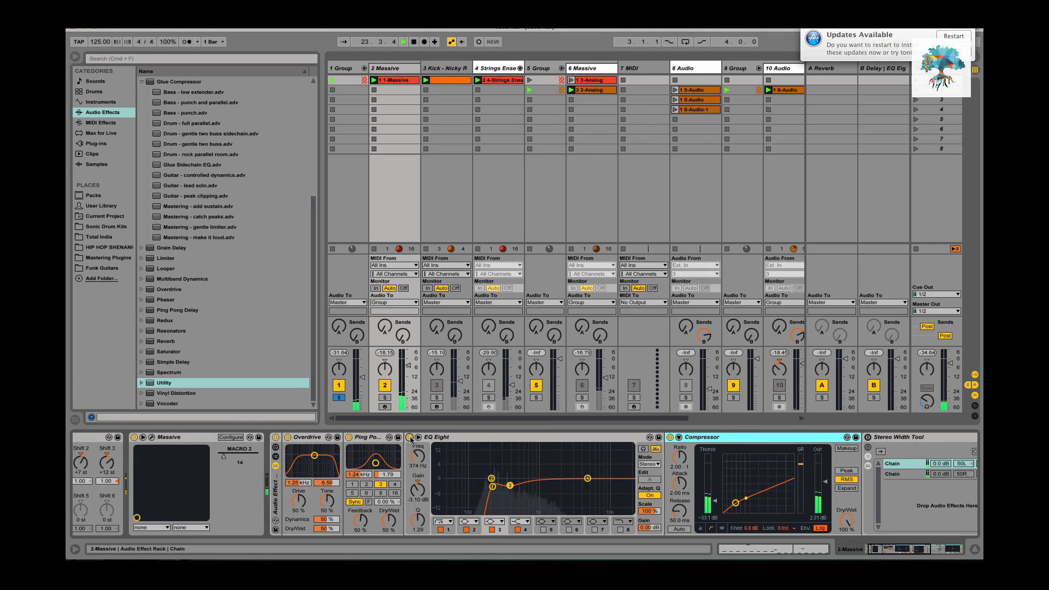
pyautogui.click(438, 398)
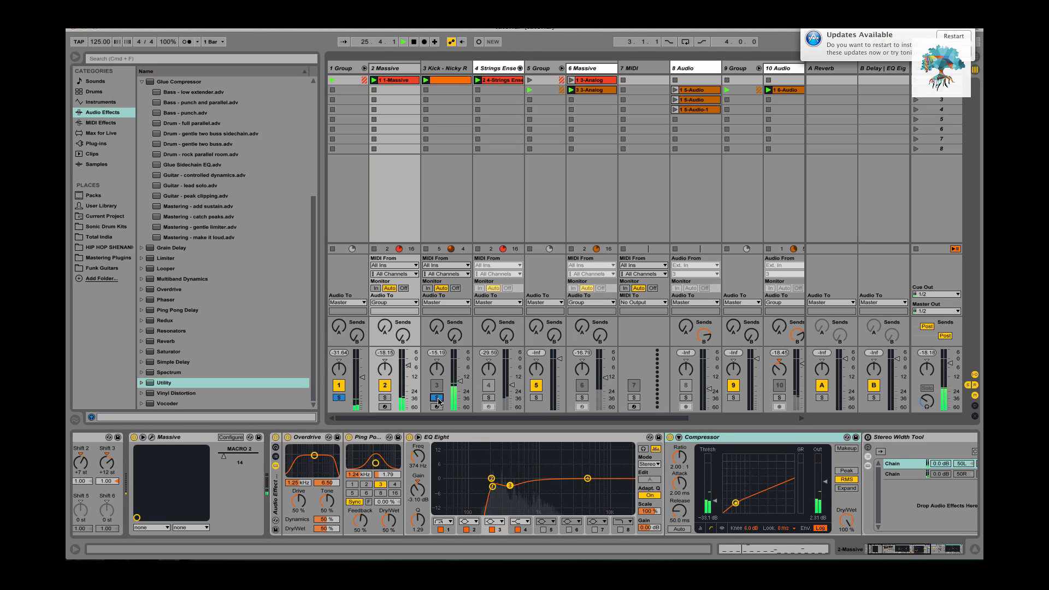
pyautogui.click(438, 397)
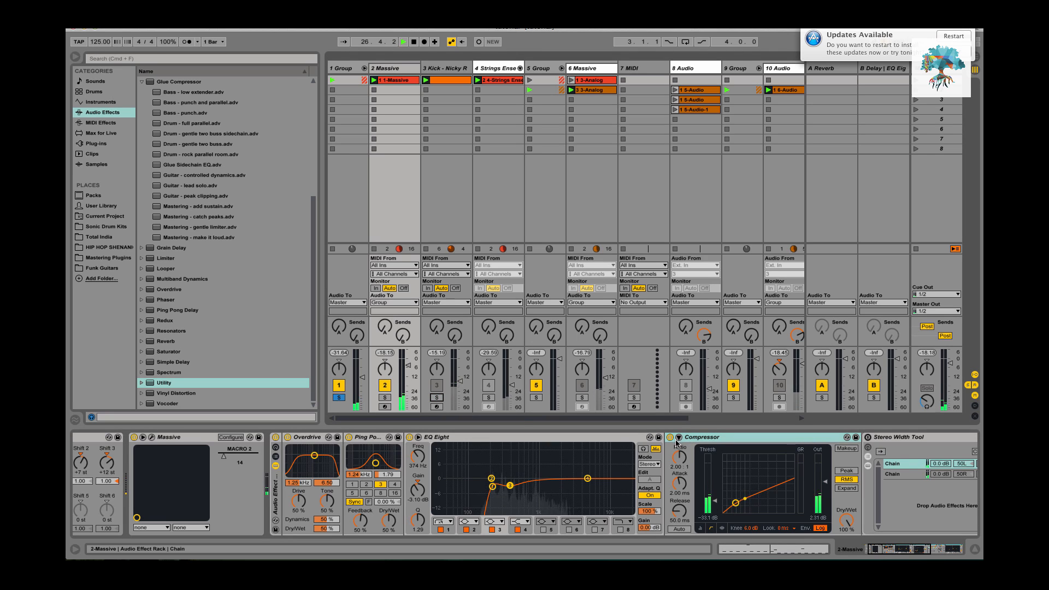
# Step: Switch on Stereo Width Tool during playback, stop playback, and review the device chain between Chord and the final EQ Eight
pyautogui.hscroll(4, 656, 461)
pyautogui.hscroll(4, 656, 461)
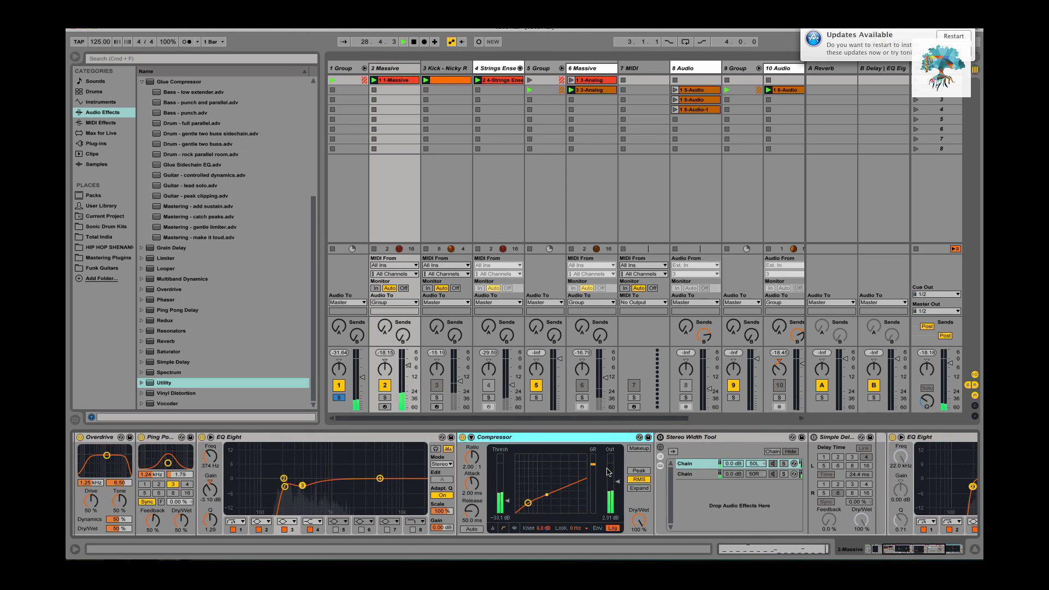
pyautogui.hscroll(3, 719, 462)
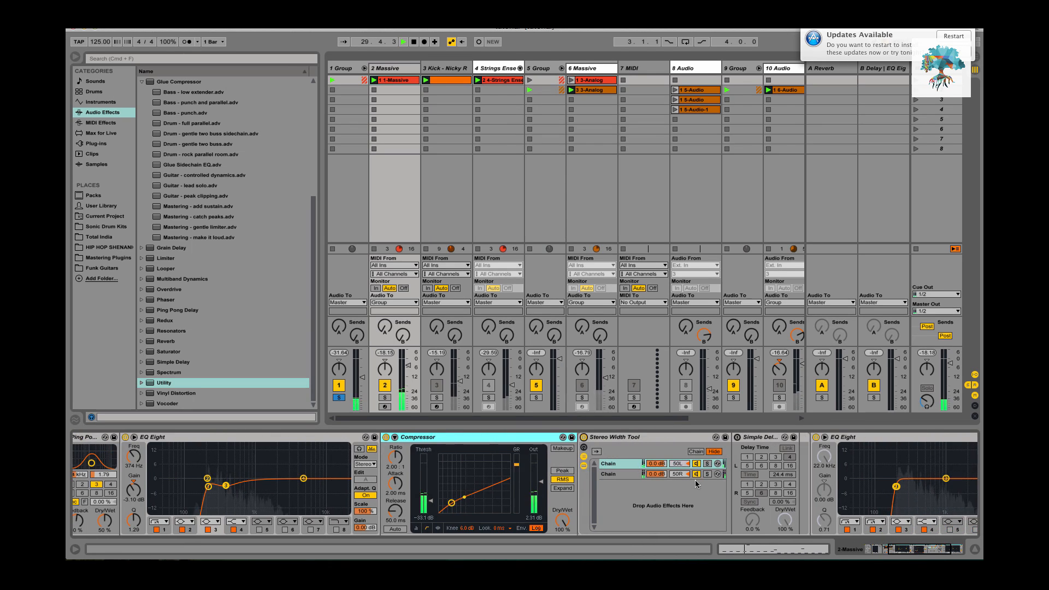
pyautogui.hscroll(5, 634, 471)
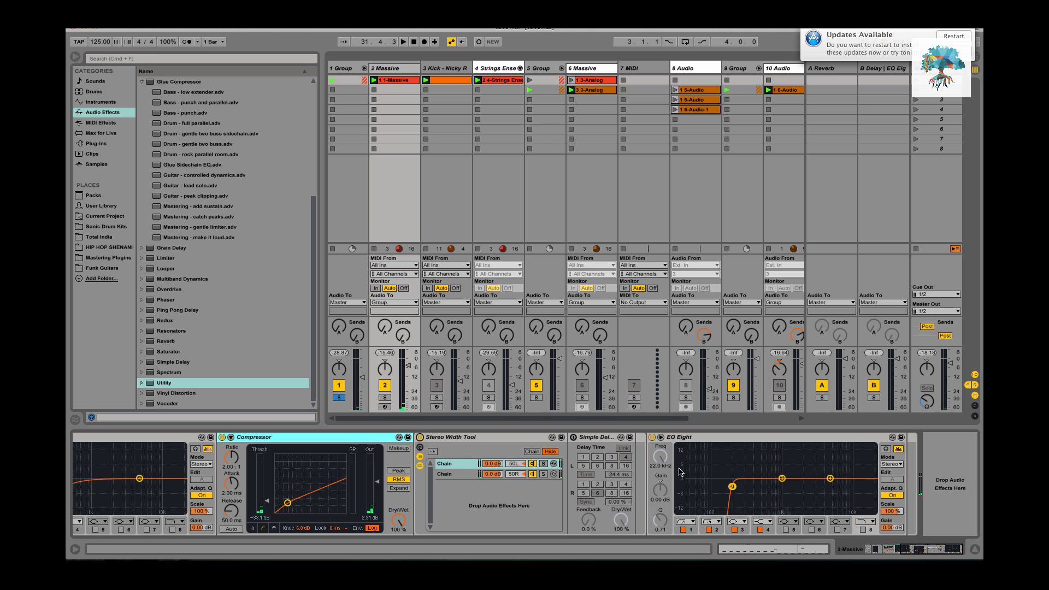
pyautogui.hscroll(-10, 682, 473)
pyautogui.hscroll(-5, 672, 471)
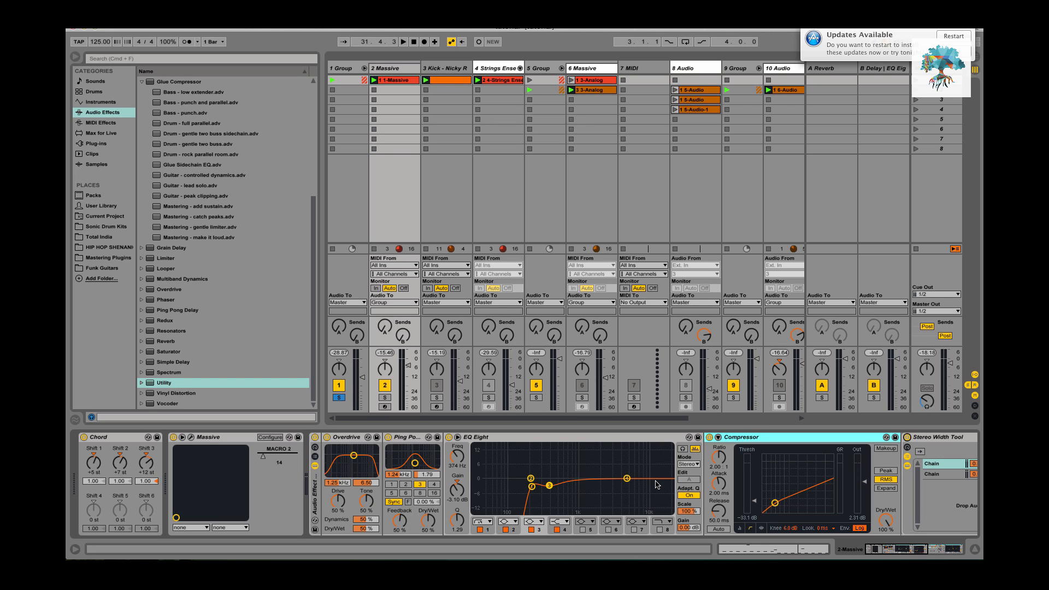
pyautogui.hscroll(3, 656, 485)
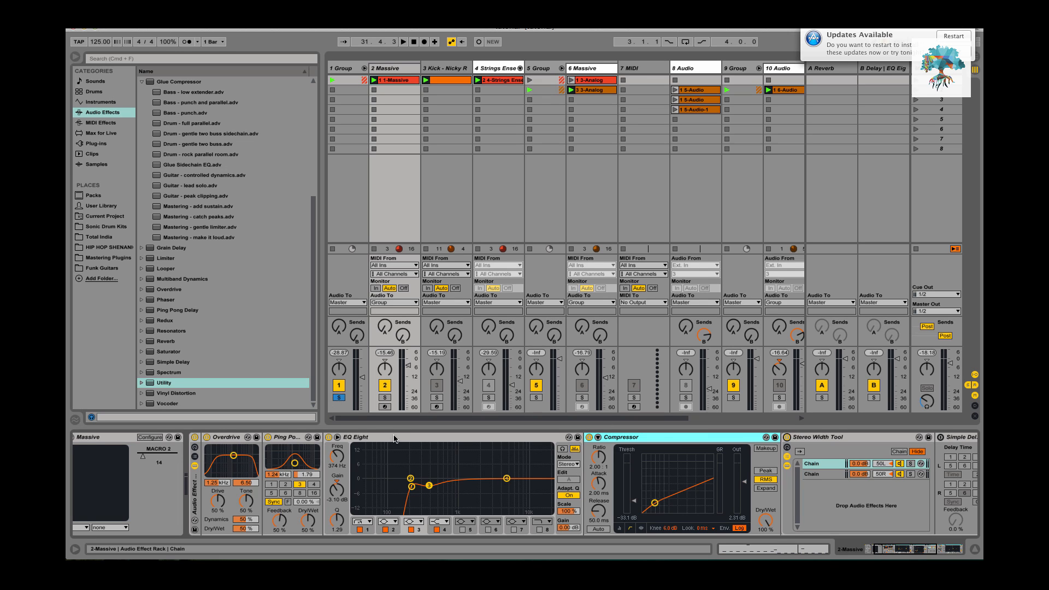
pyautogui.hscroll(-3, 396, 458)
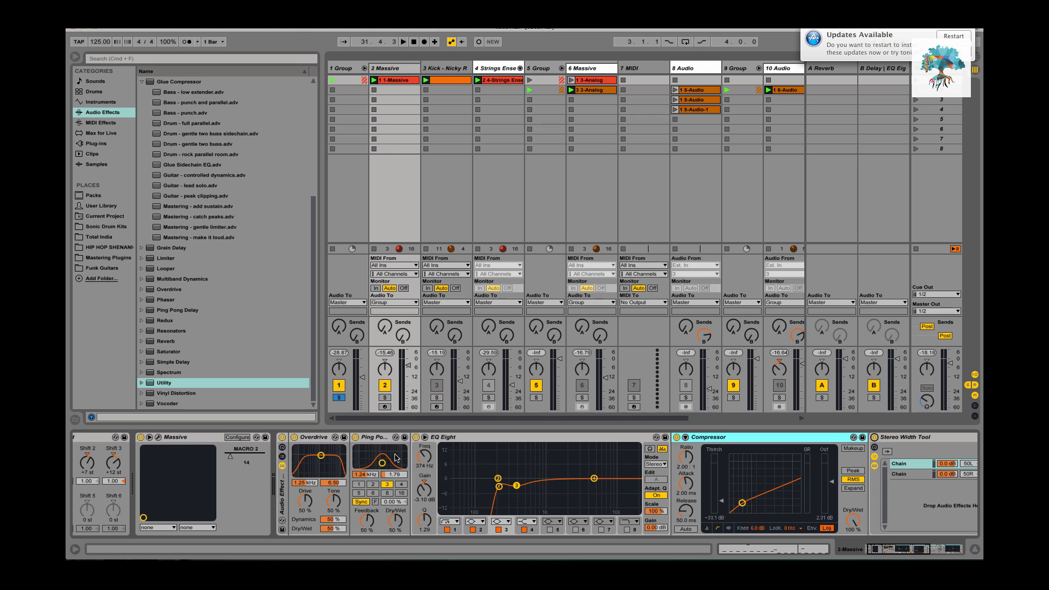
pyautogui.hscroll(-1, 397, 458)
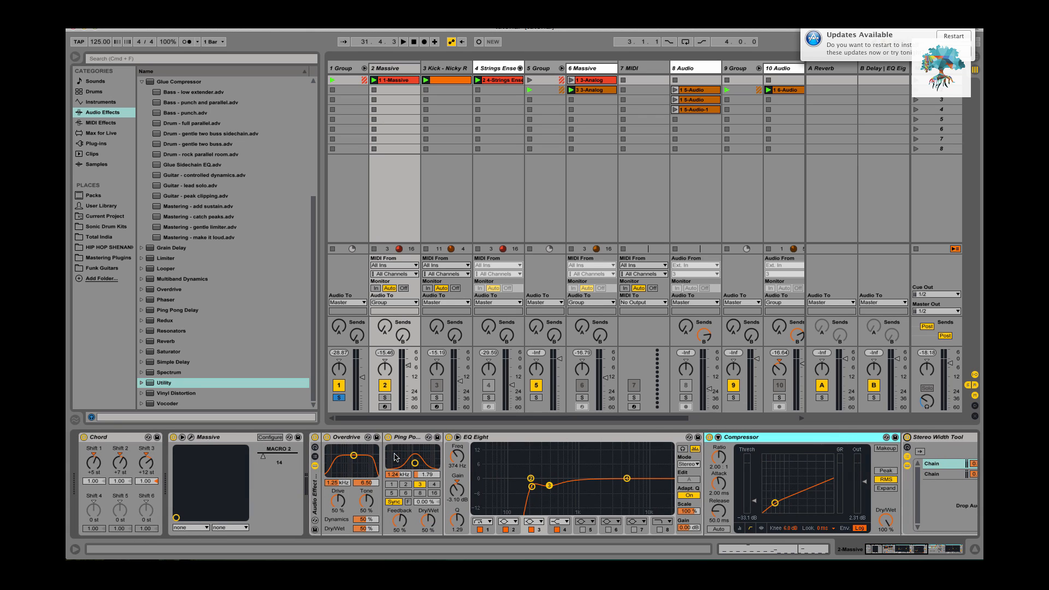
# Step: Play the mix with track 1 Group unsoloed, raise the group's volume to -1.2 dB, and solo it again
pyautogui.click(338, 398)
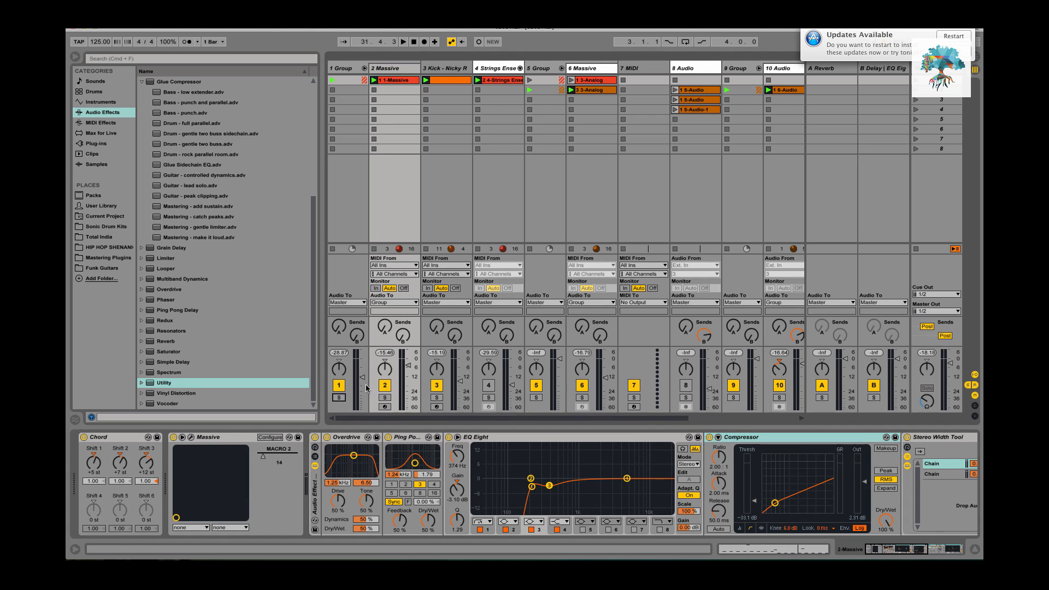
pyautogui.press('space')
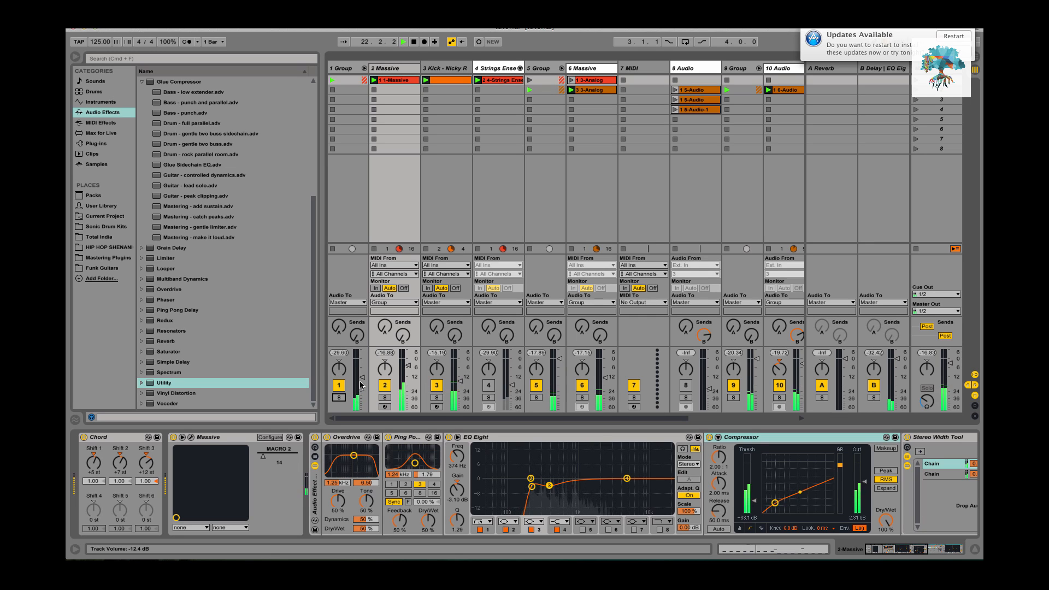
pyautogui.moveTo(363, 377); pyautogui.dragTo(362, 360)
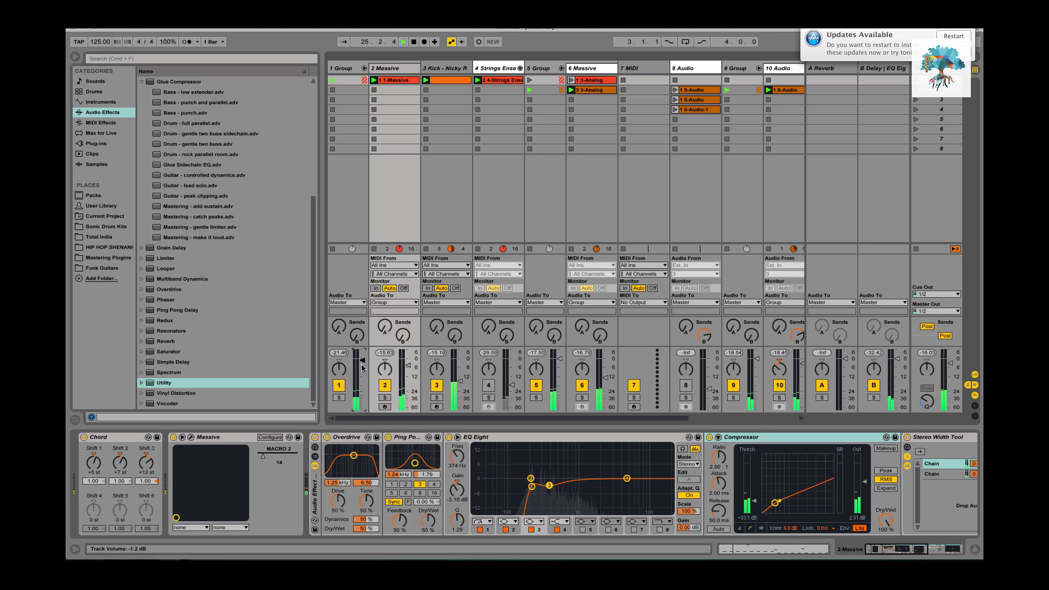
pyautogui.click(340, 398)
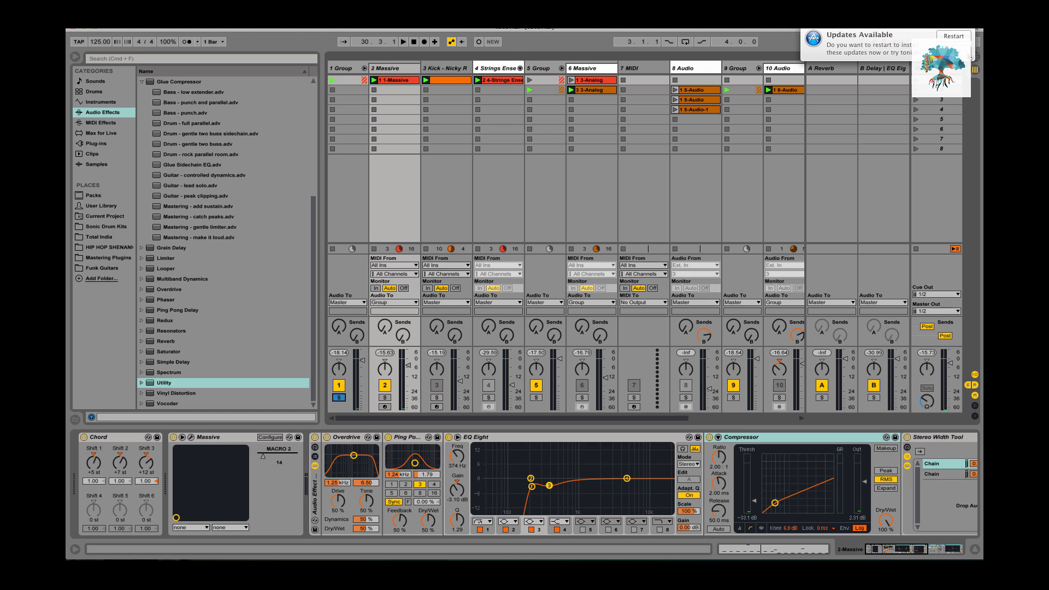
# Step: Dismiss the Updates Available notification
pyautogui.click(968, 55)
pyautogui.click(953, 82)
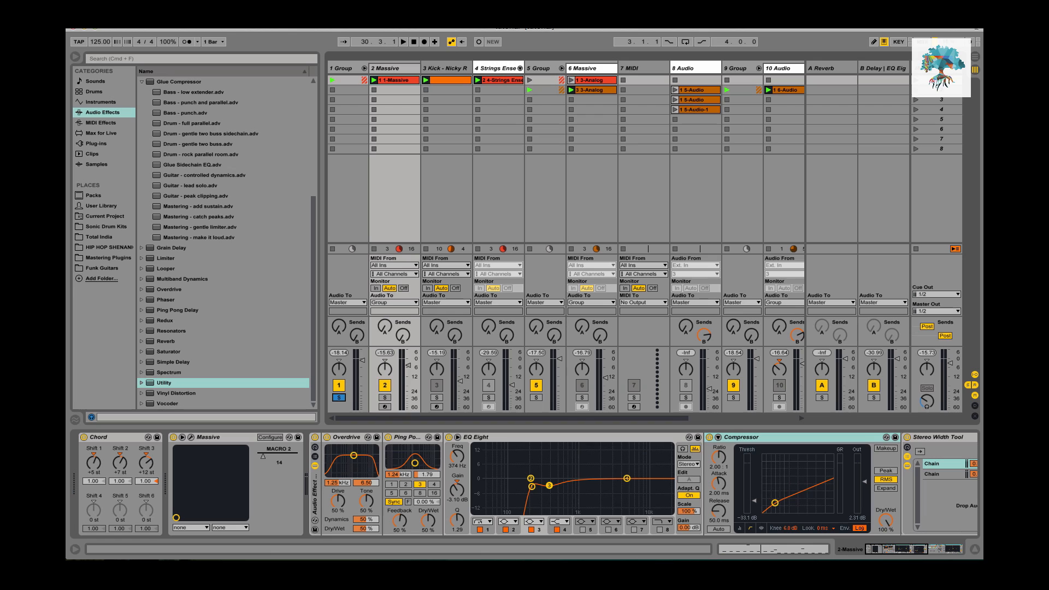
pyautogui.click(746, 28)
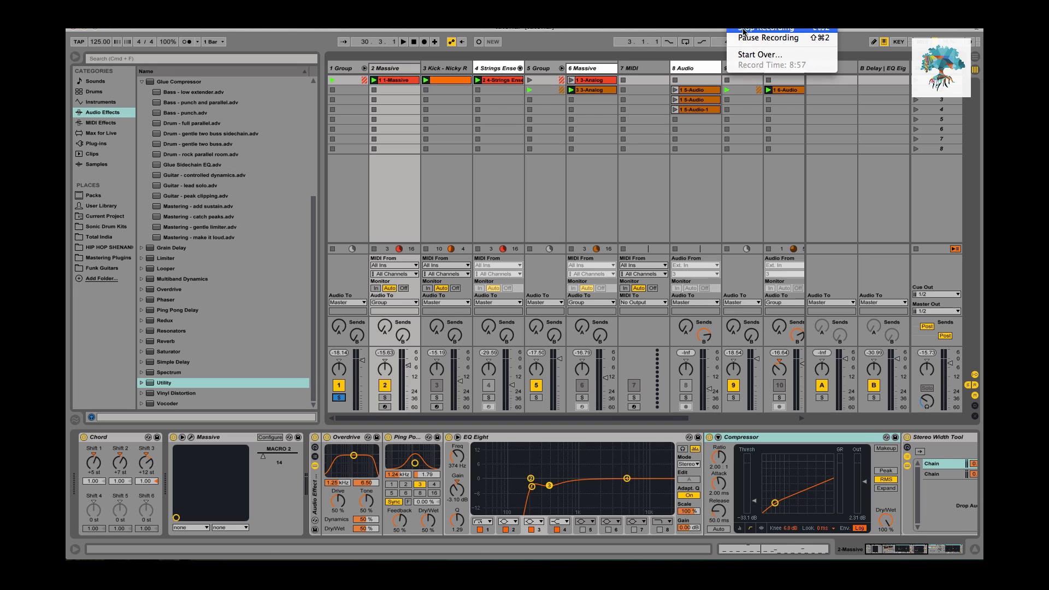